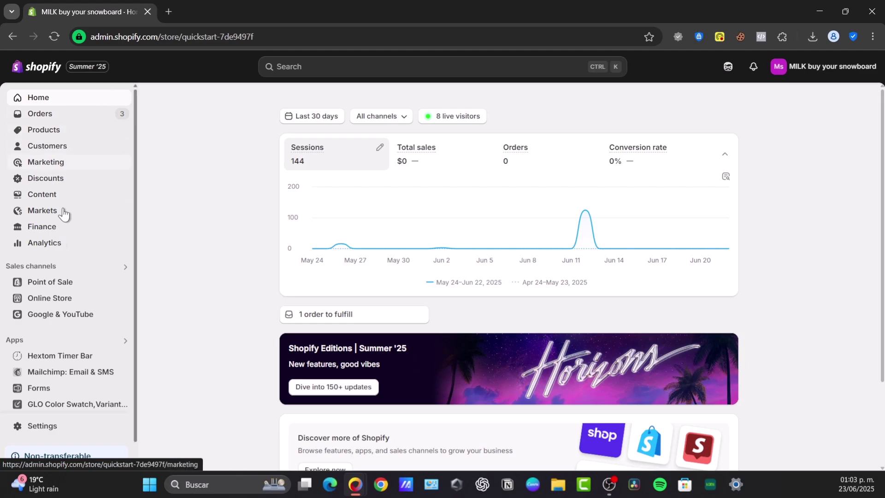
Open the live online store and scroll through its homepage
left_click(122, 299)
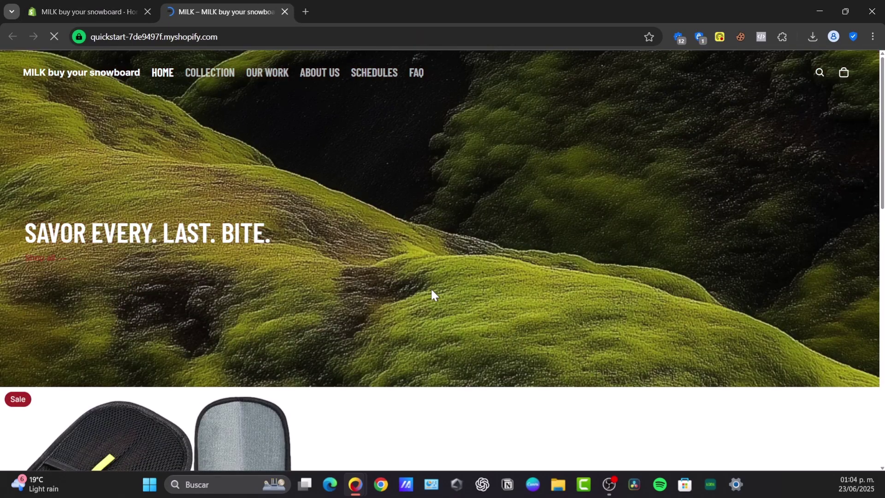
scroll(432, 290, "down", 3)
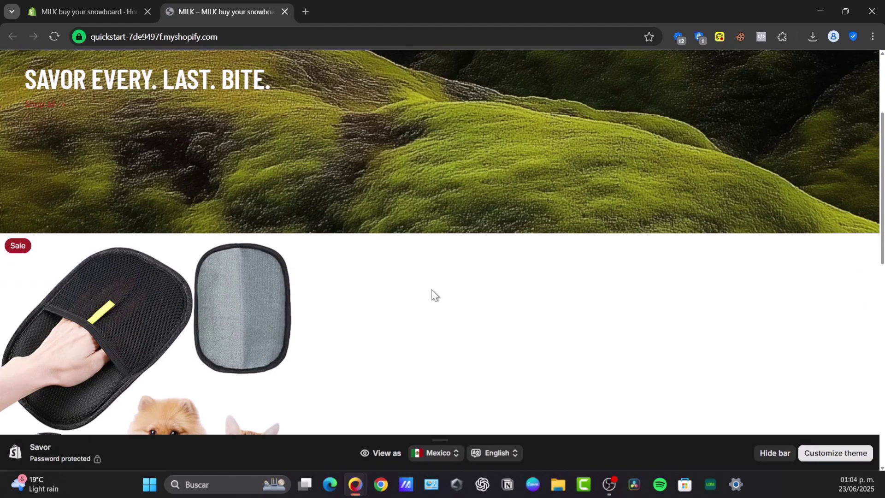
scroll(435, 295, "down", 6)
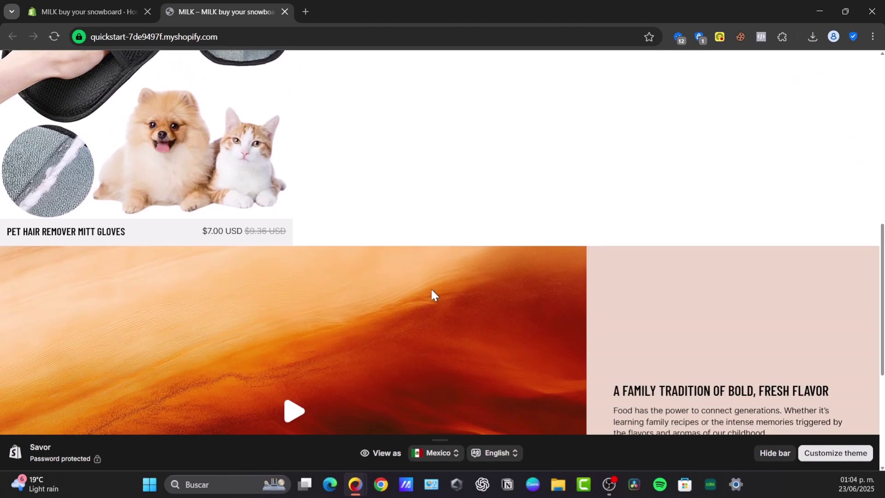
scroll(432, 294, "down", 3)
scroll(431, 294, "down", 2)
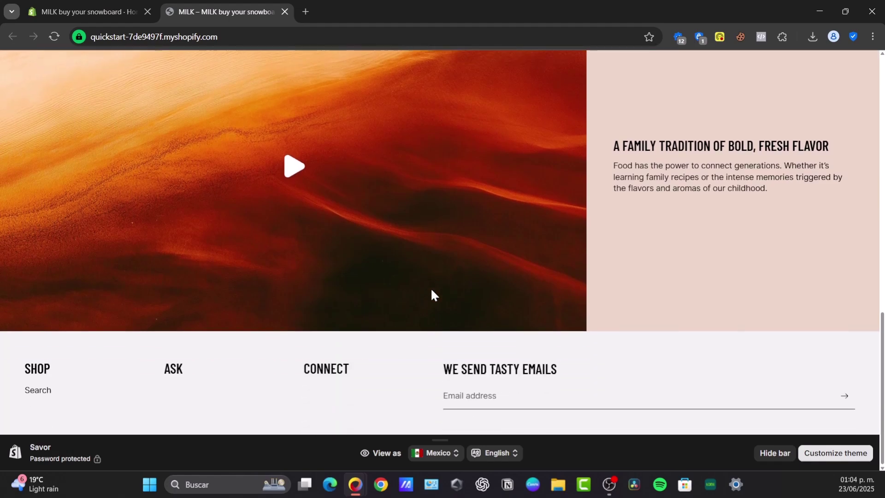
scroll(285, 240, "up", 7)
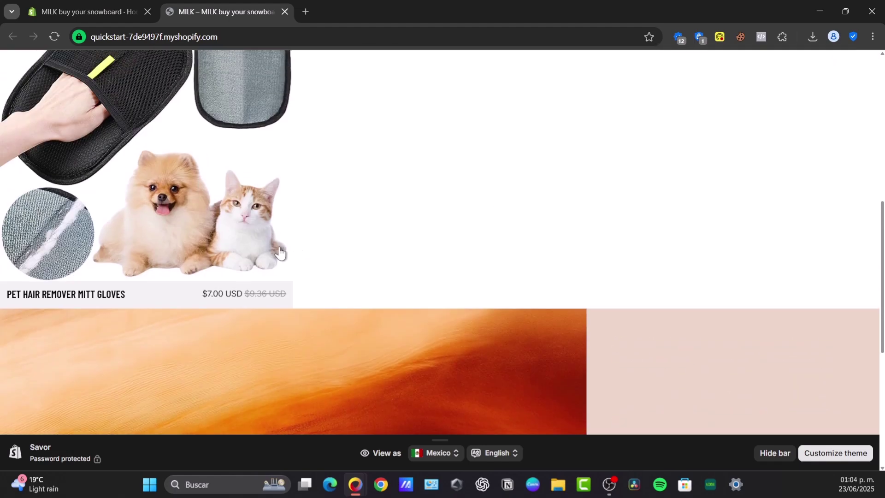
Open the Pet Hair Remover Mitt Gloves product page and inspect its reviews line and photos
left_click(191, 203)
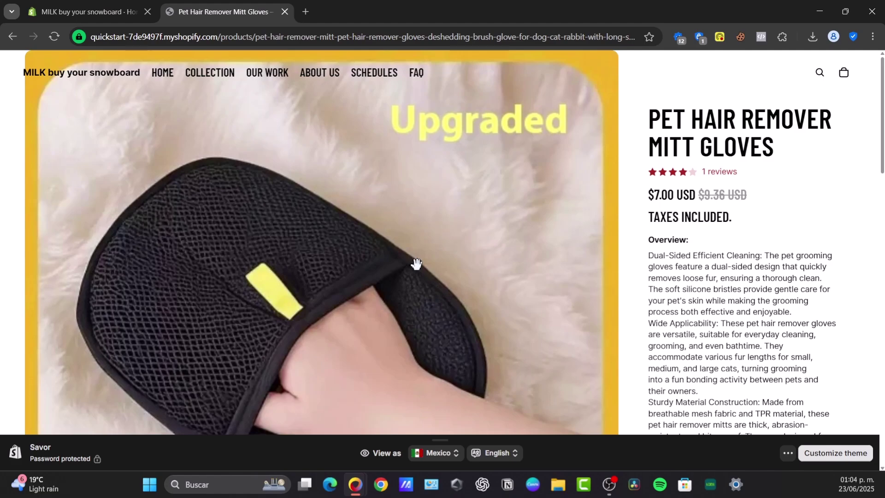
scroll(410, 282, "down", 8)
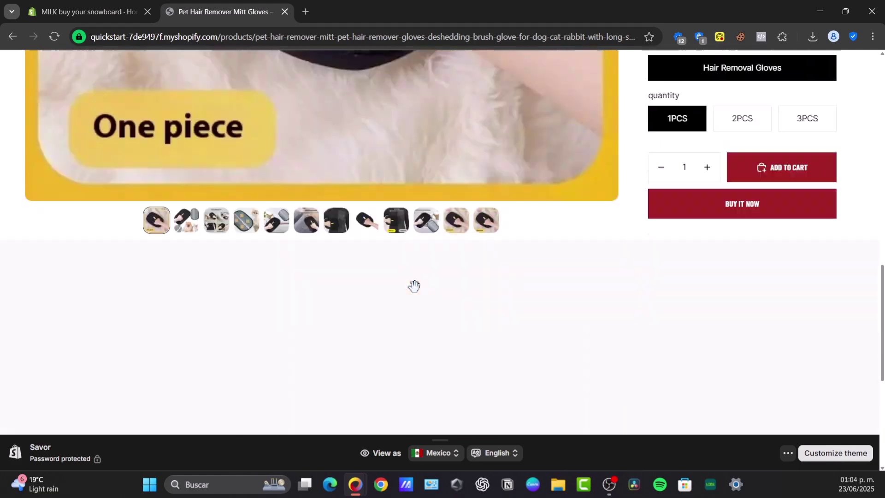
scroll(412, 285, "up", 8)
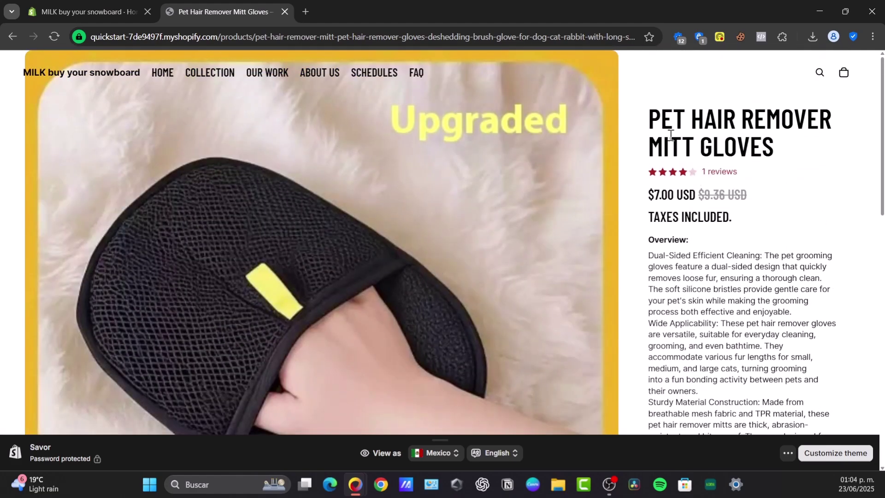
left_click_drag(652, 126, 804, 156)
left_click_drag(707, 168, 773, 192)
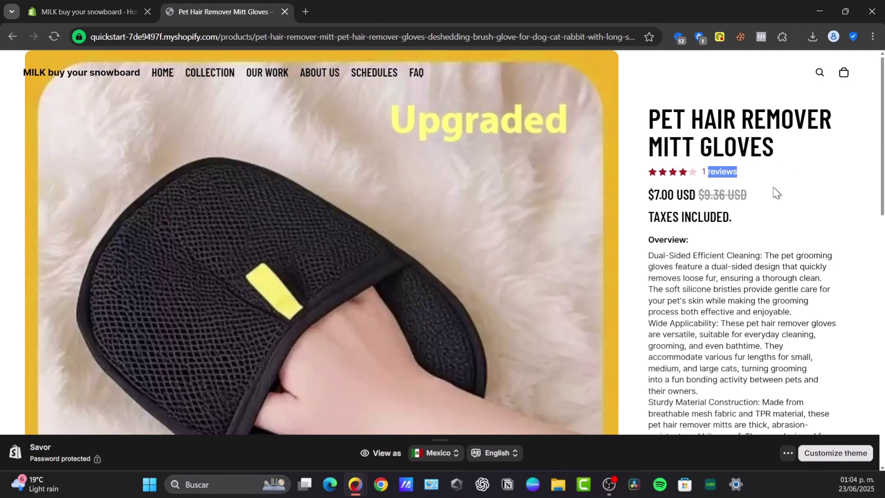
scroll(737, 210, "down", 10)
scroll(744, 361, "down", 1)
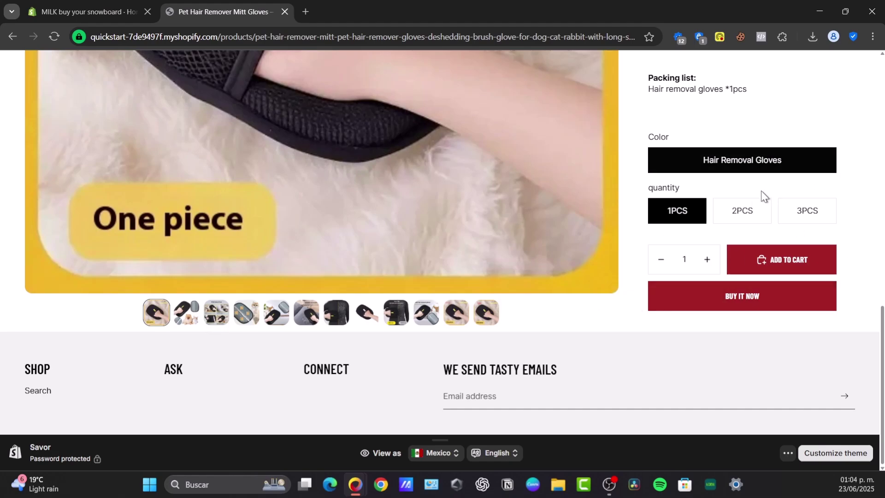
scroll(746, 212, "up", 3)
scroll(749, 210, "down", 3)
scroll(481, 212, "up", 10)
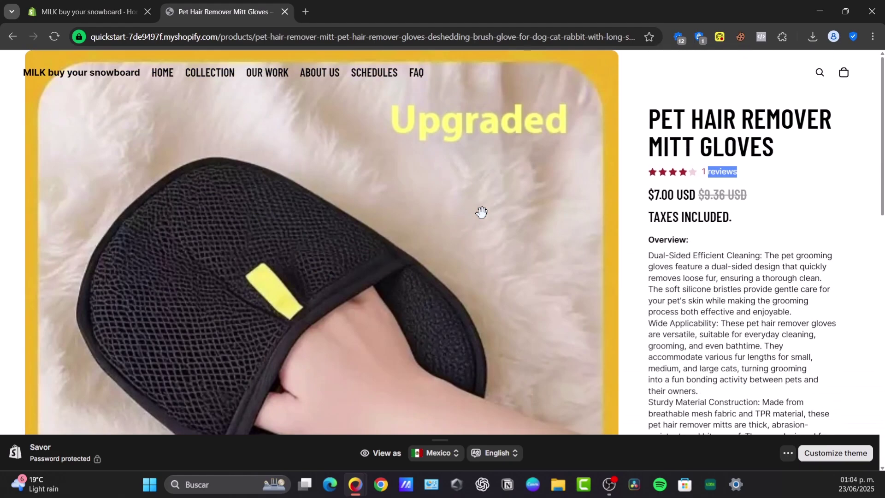
scroll(510, 251, "down", 10)
left_click(187, 313)
scroll(622, 260, "up", 10)
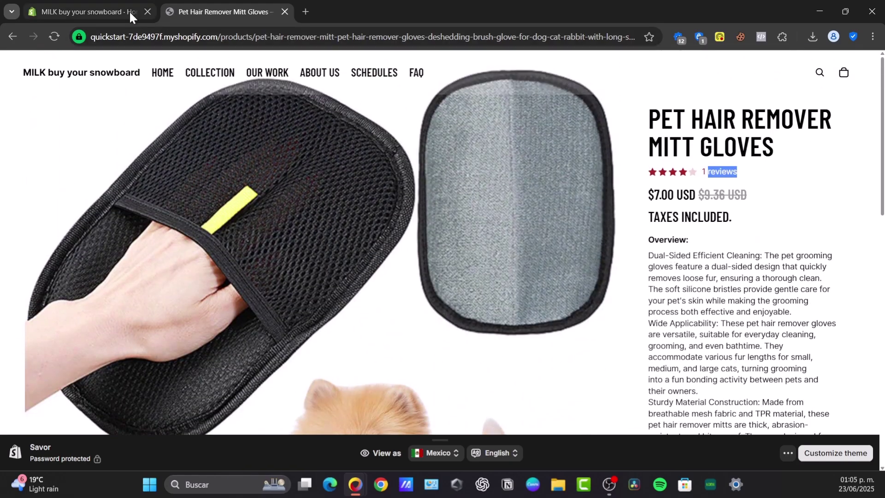
Close the storefront tab and search the Shopify App Store for 'product review'
left_click(129, 11)
left_click(284, 11)
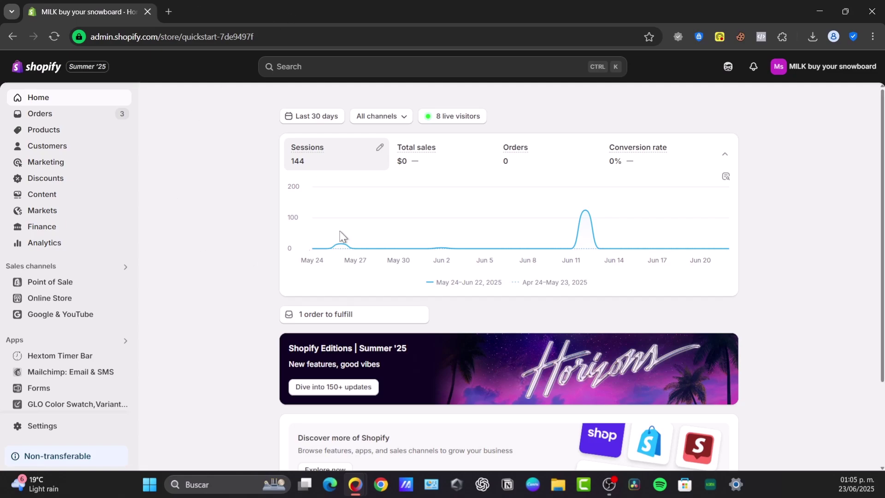
left_click(48, 340)
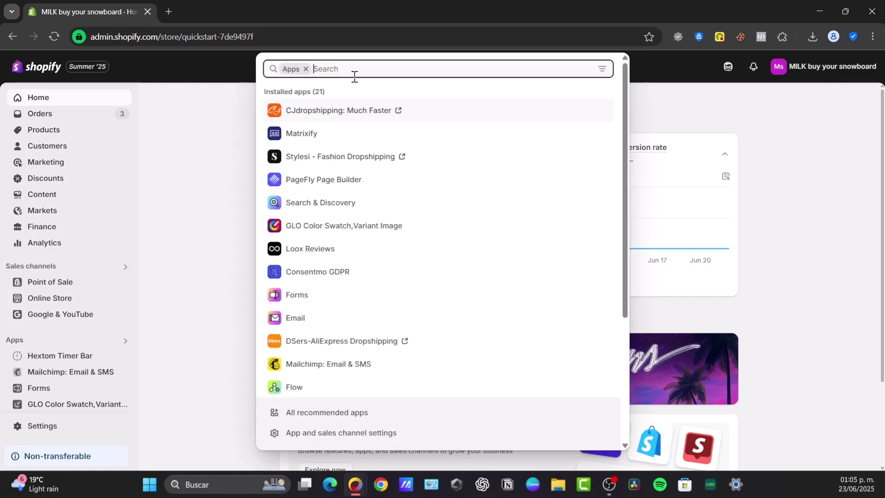
type("z")
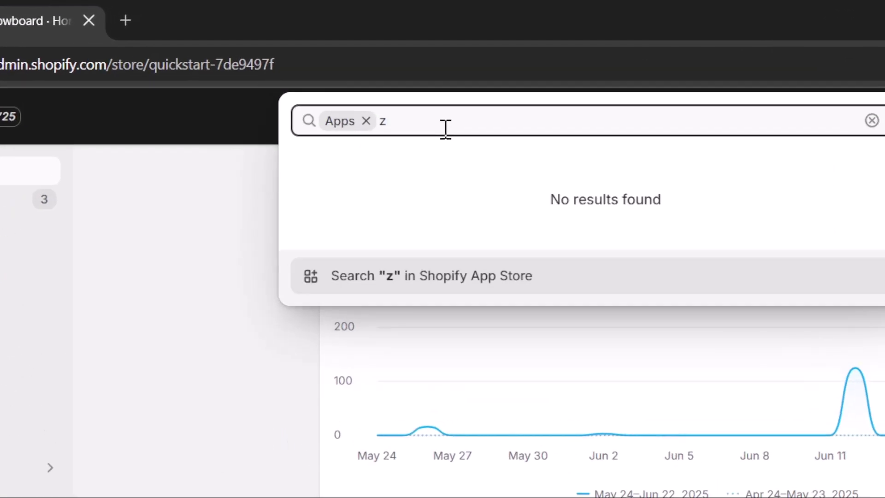
key("ctrl+a")
key("BackSpace")
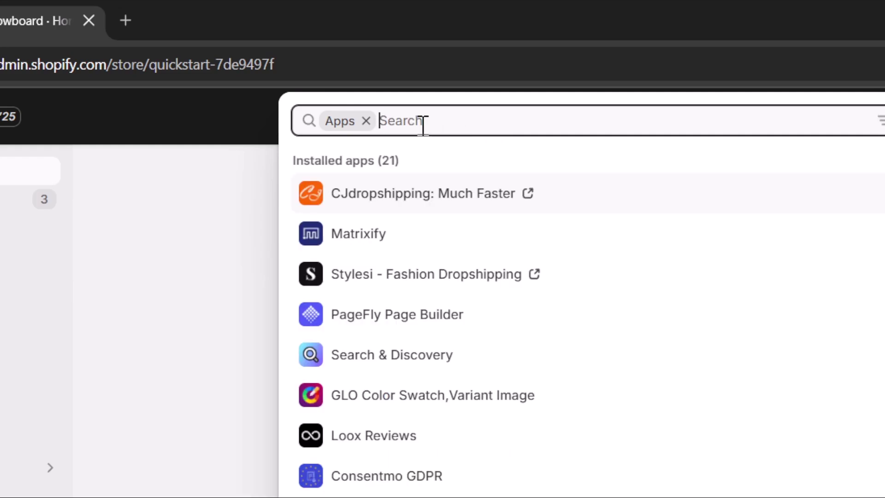
type("product review")
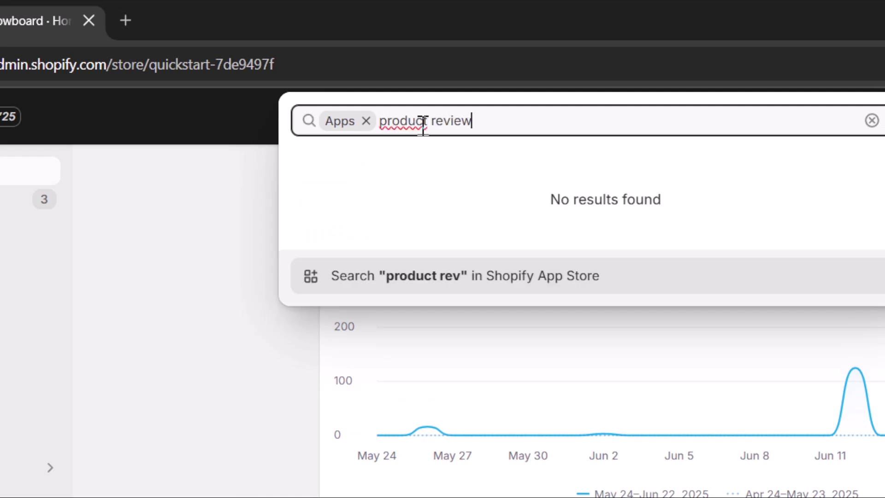
key("Return")
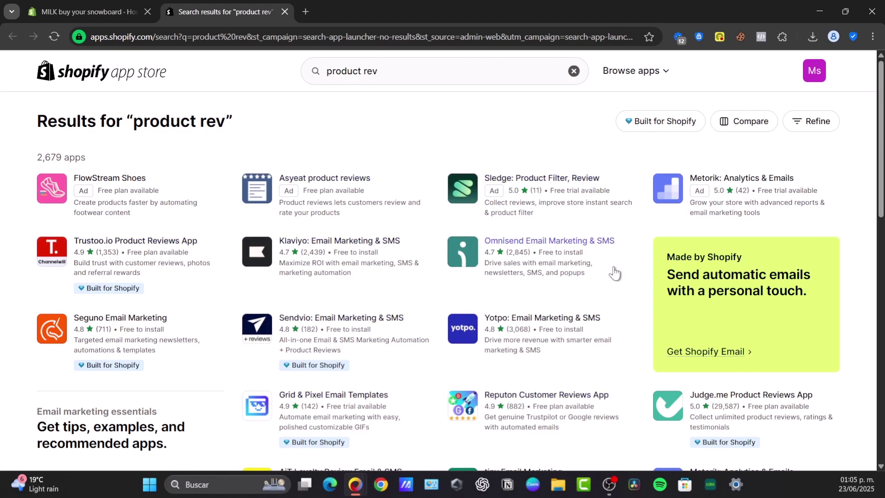
Replace the App Store search query with 'shopify' and run it
scroll(614, 273, "down", 7)
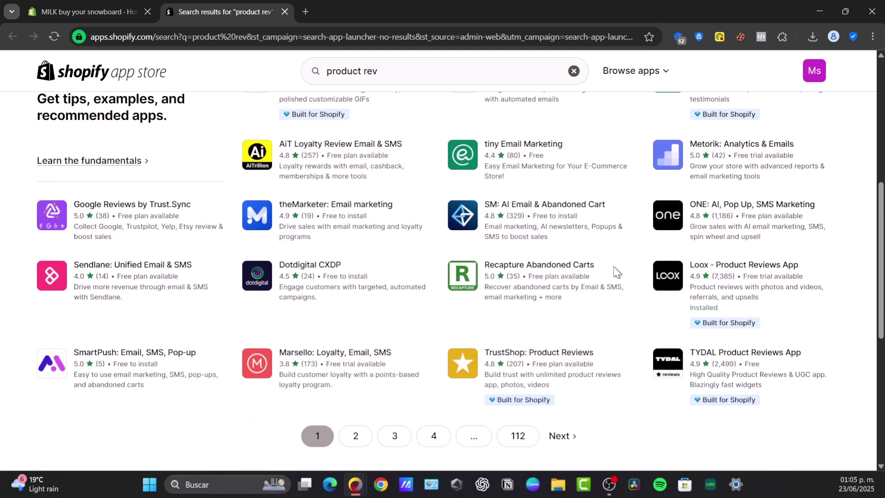
scroll(613, 277, "down", 3)
scroll(611, 285, "up", 4)
scroll(590, 318, "up", 8)
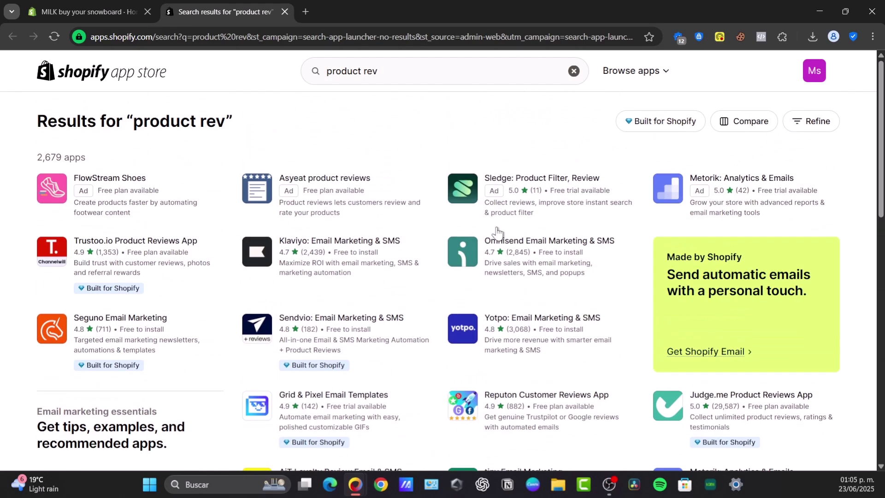
left_click(312, 68)
type("shopify")
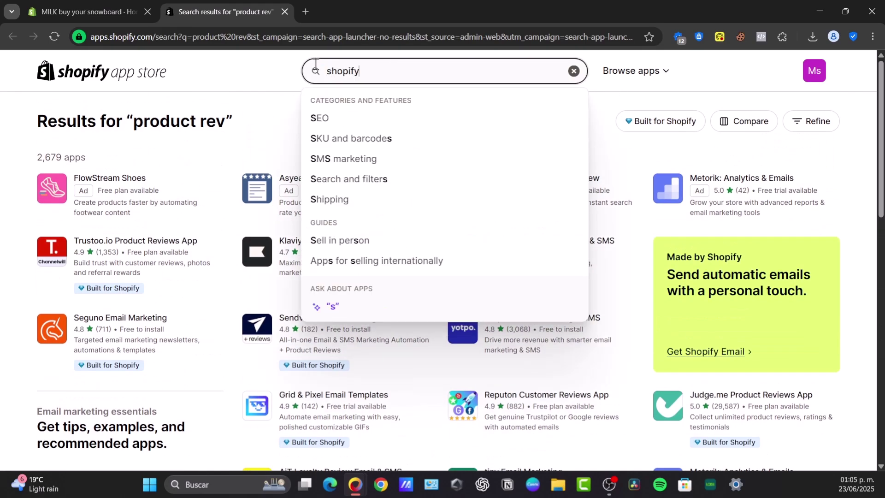
key("Return")
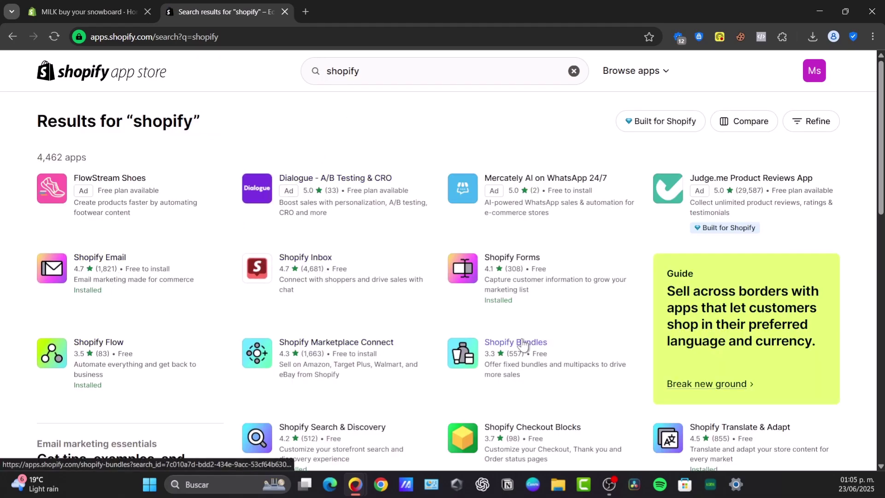
Refine the search to 'shopify review' and scroll to the Judge.me Product Reviews listing
scroll(582, 322, "down", 3)
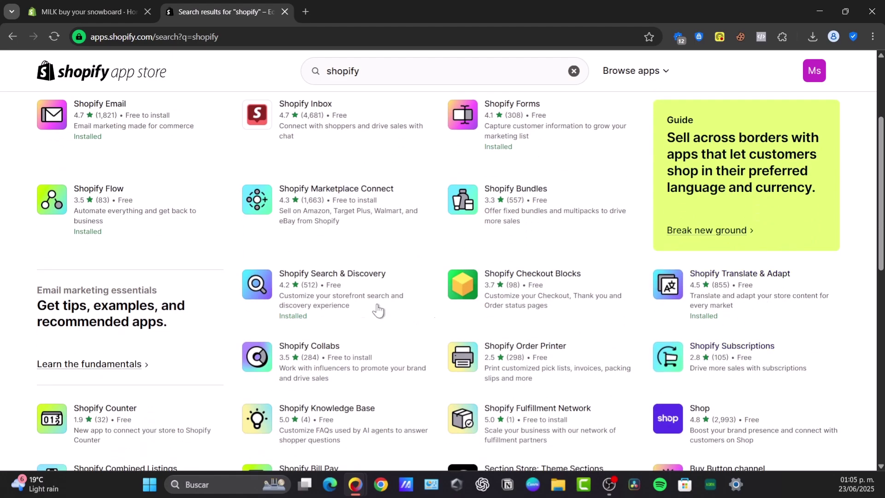
scroll(354, 350, "down", 3)
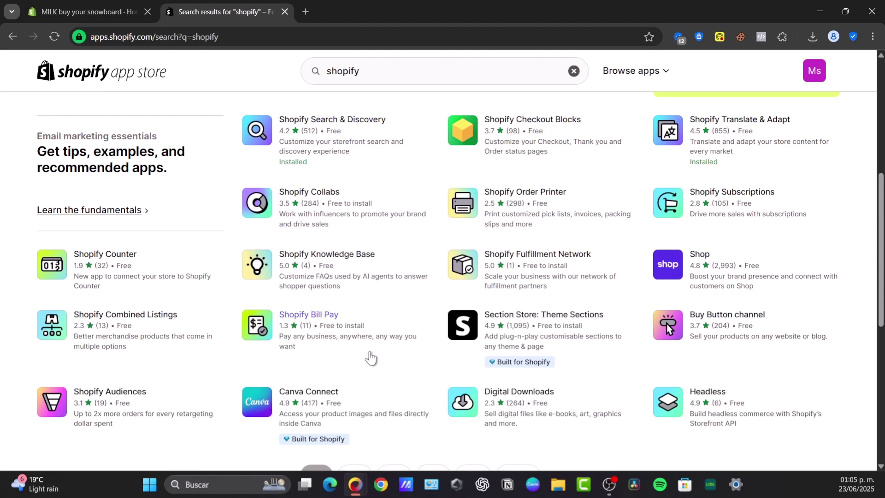
scroll(369, 355, "down", 5)
scroll(367, 276, "up", 15)
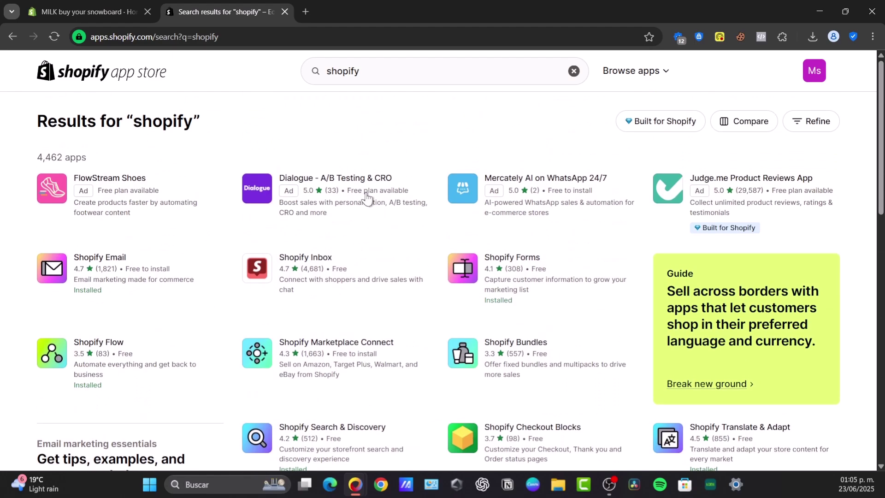
left_click(380, 74)
type("review")
key("Return")
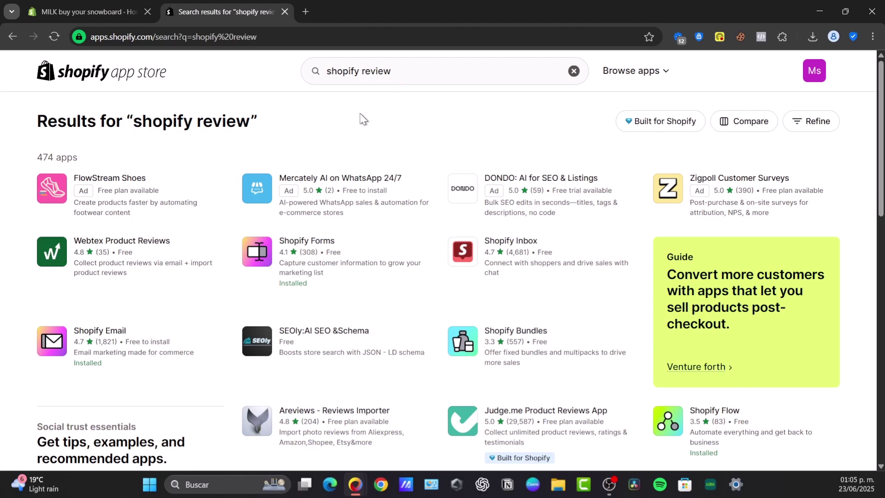
scroll(404, 144, "down", 3)
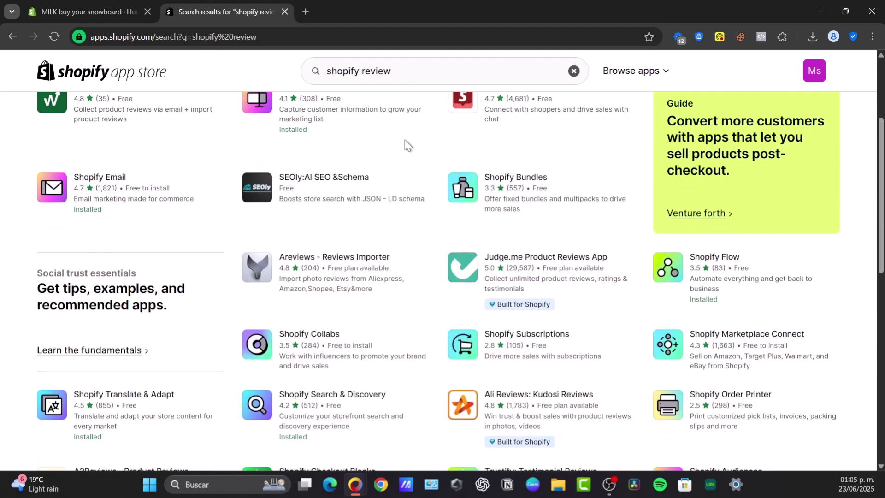
Open the Judge.me Product Reviews App listing and start installing it
left_click(579, 265)
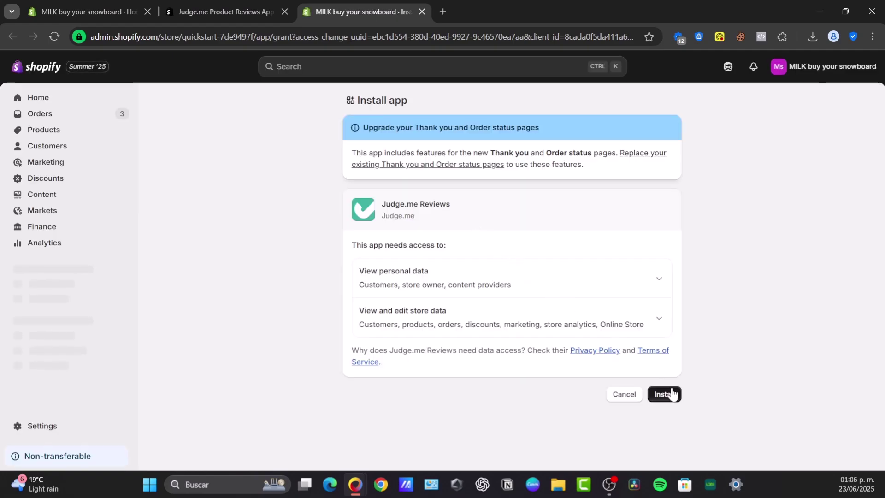
left_click(670, 392)
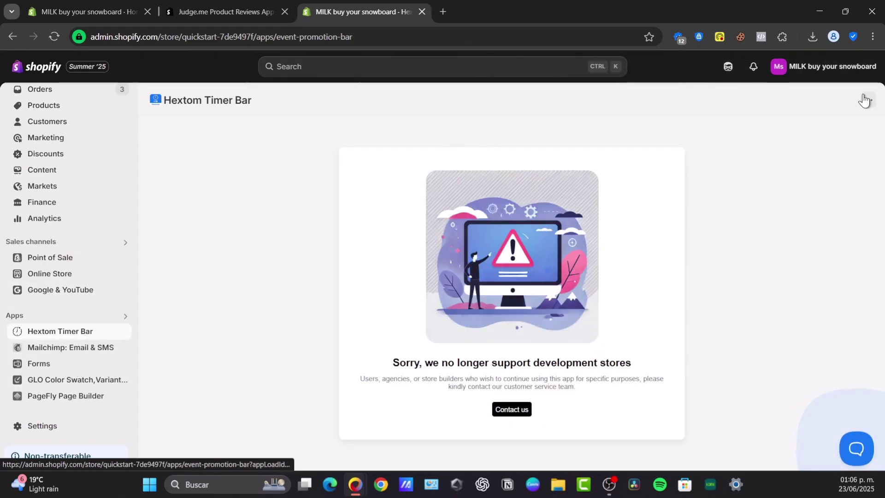
Uninstall Hextom Timer Bar from its ⋯ menu, confirm, and close the Apps settings
left_click(866, 100)
left_click(821, 180)
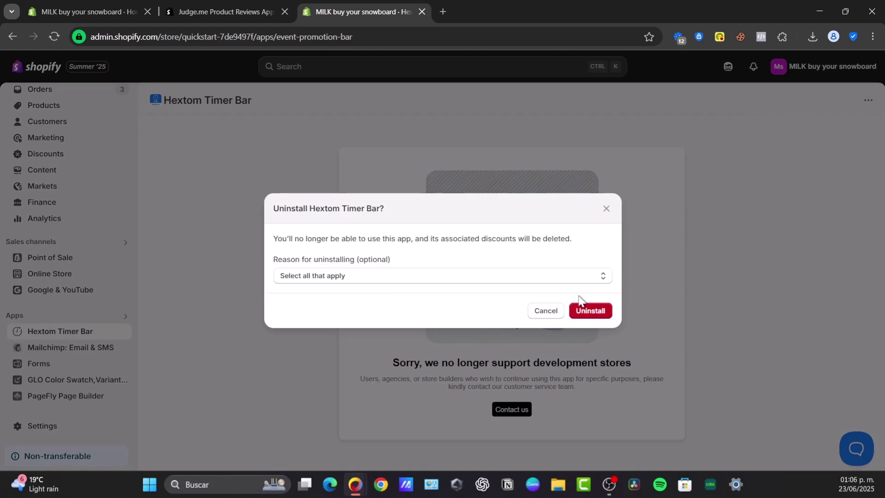
left_click(594, 311)
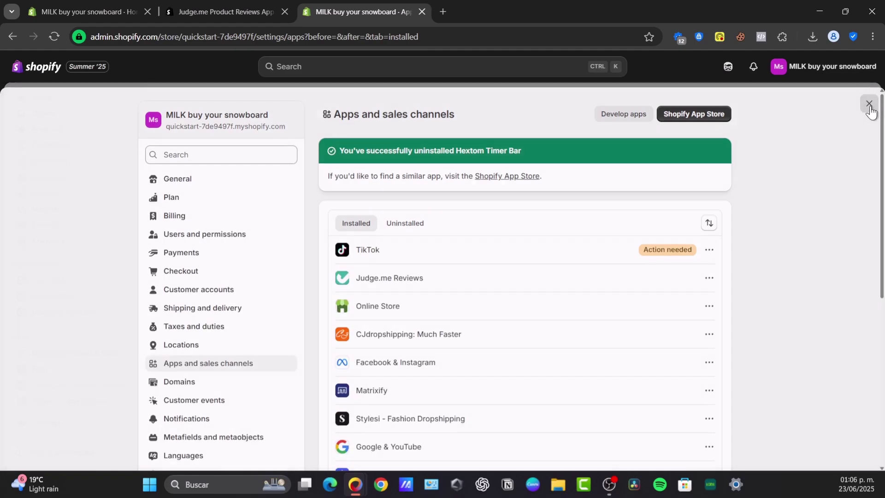
left_click(868, 105)
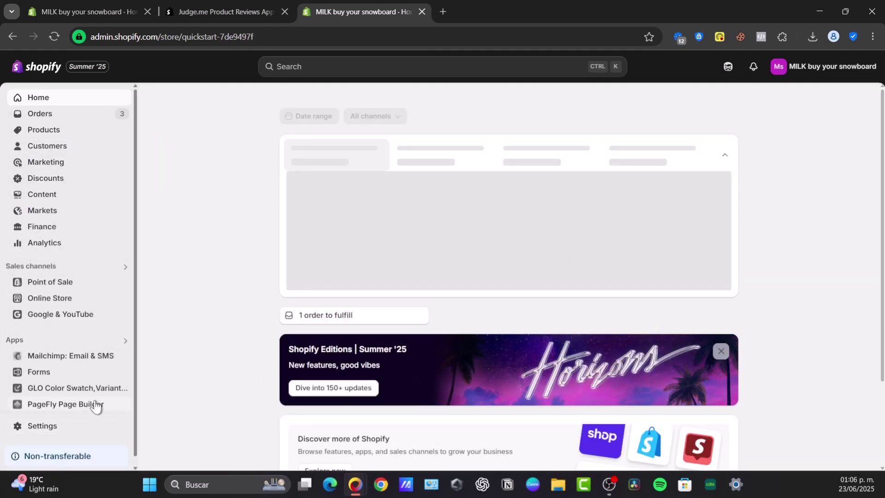
Open Judge.me Reviews from the installed apps list and pin it to the sidebar
left_click(59, 339)
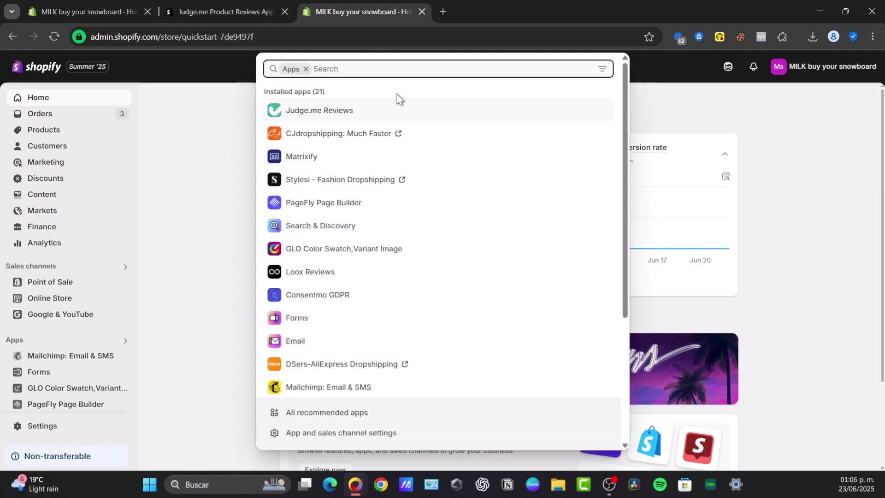
left_click(385, 110)
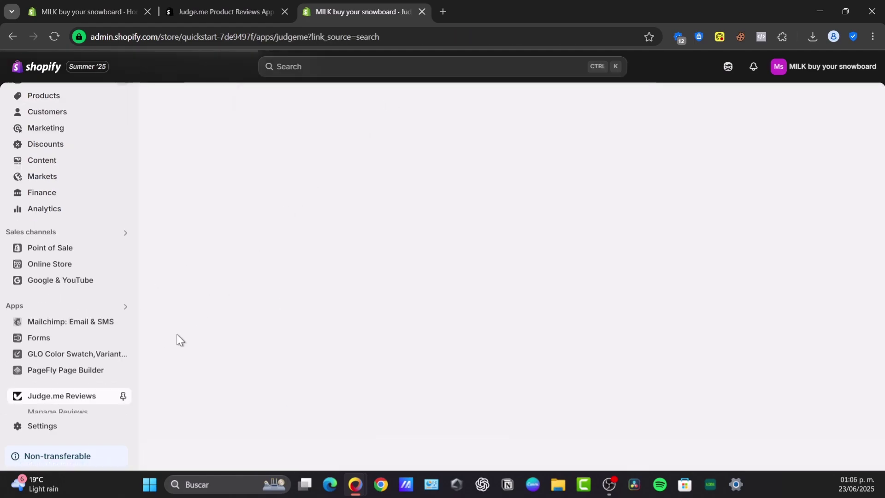
left_click(121, 395)
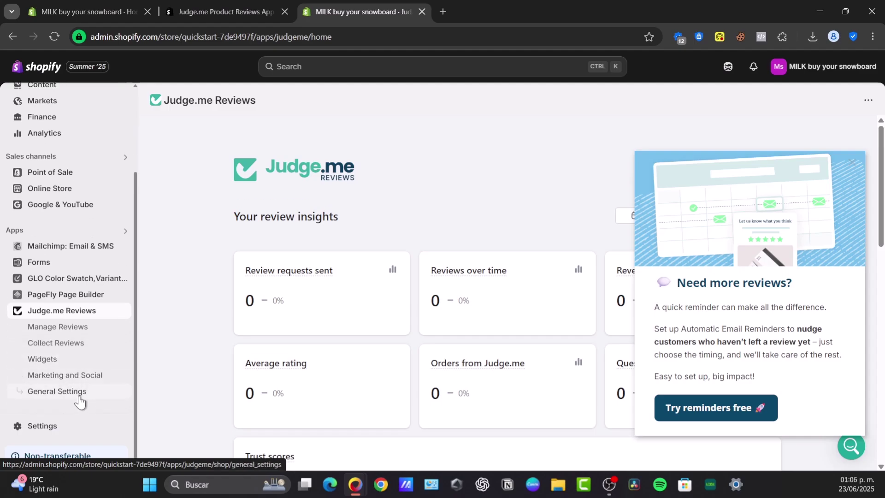
Open Judge.me's General Settings at the Branding section
left_click(80, 394)
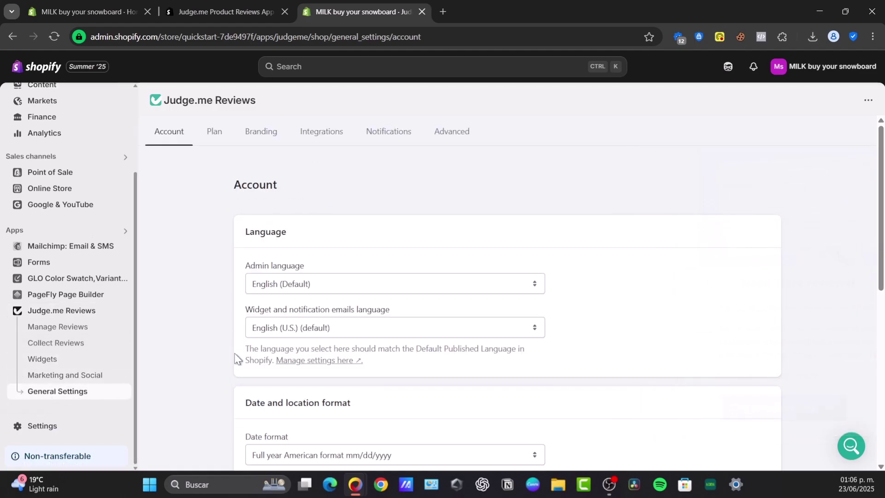
scroll(344, 290, "down", 8)
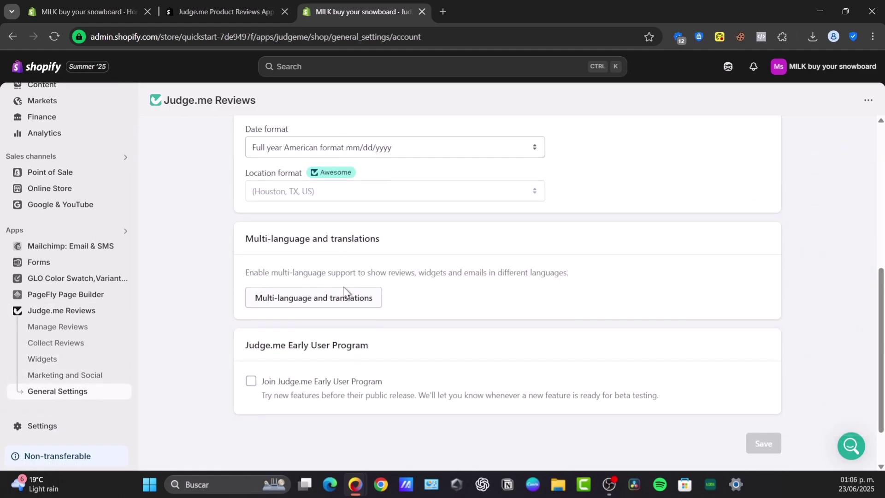
scroll(344, 290, "up", 8)
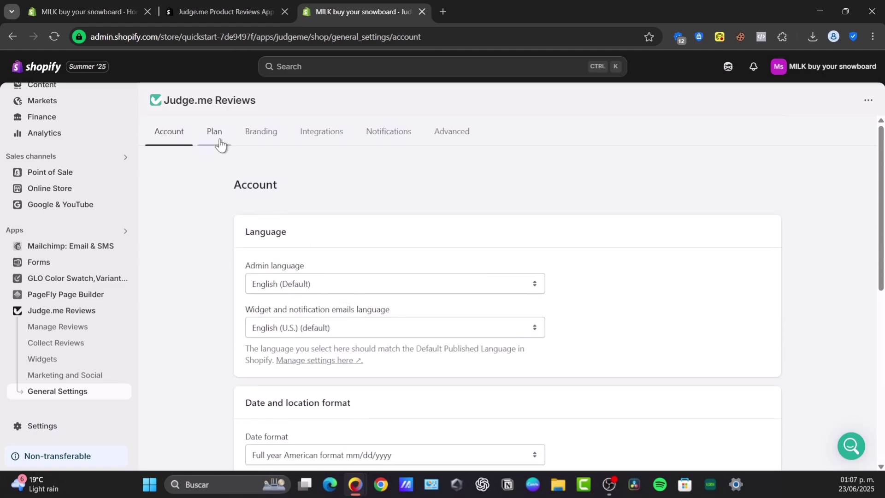
left_click(219, 138)
left_click(253, 137)
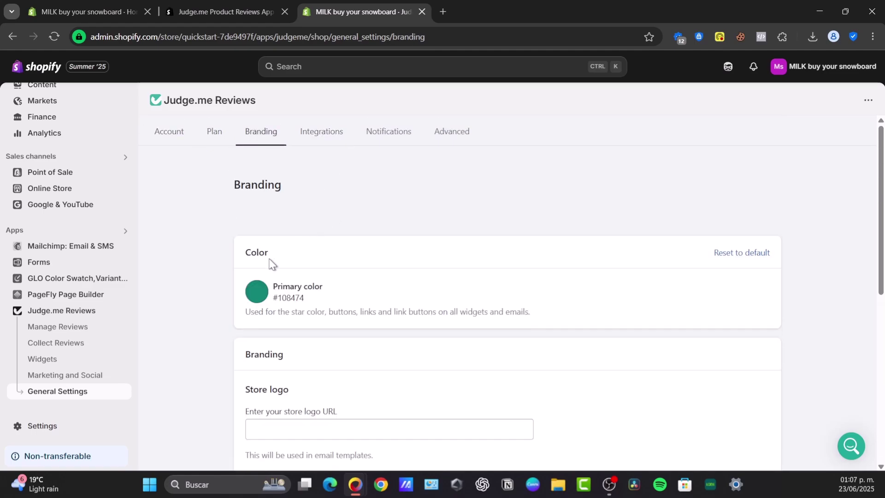
Set the primary colour to red #DA6969, save, and go to Notifications settings
left_click(257, 291)
left_click(312, 324)
left_click_drag(358, 393, 360, 322)
left_click(327, 268)
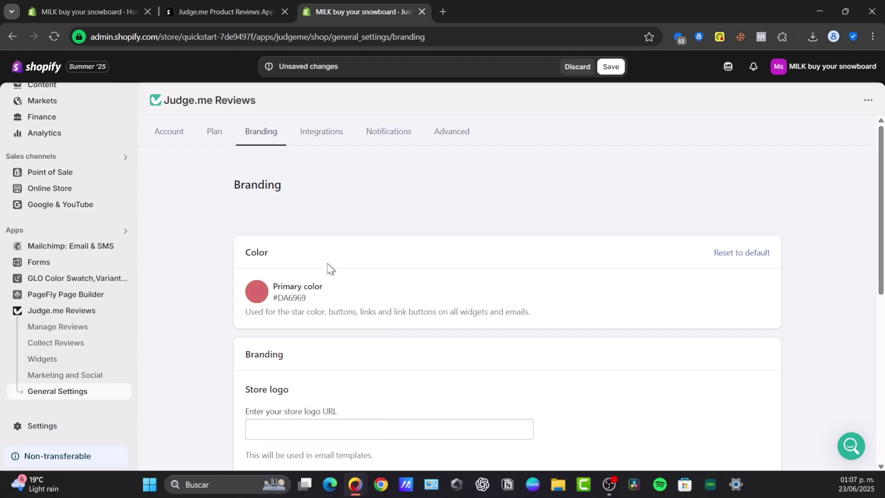
scroll(334, 351, "down", 3)
left_click(339, 273)
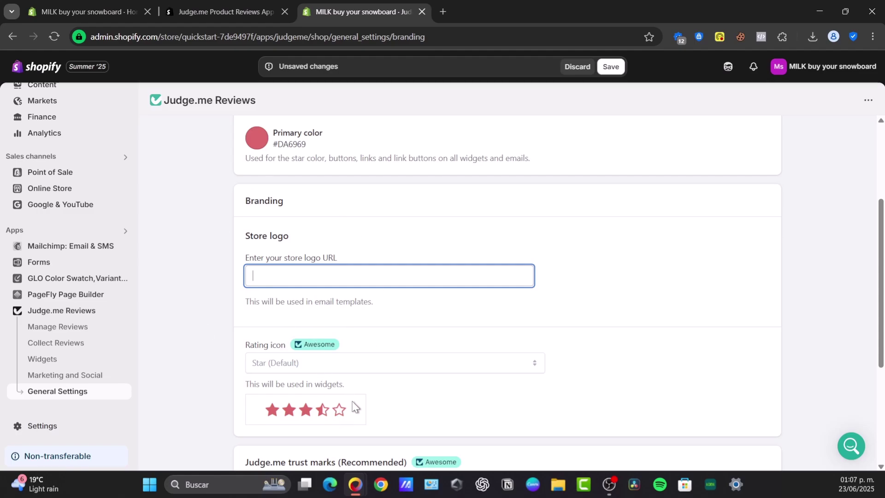
scroll(356, 405, "down", 3)
left_click(765, 424)
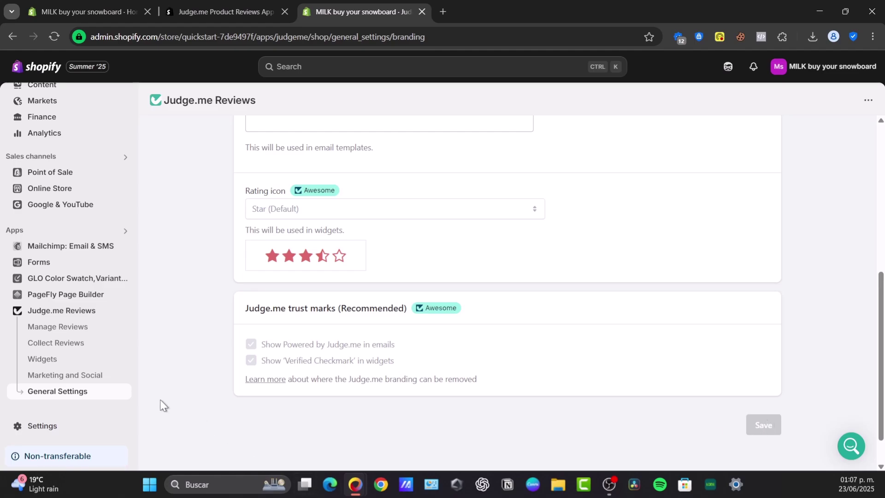
left_click(115, 392)
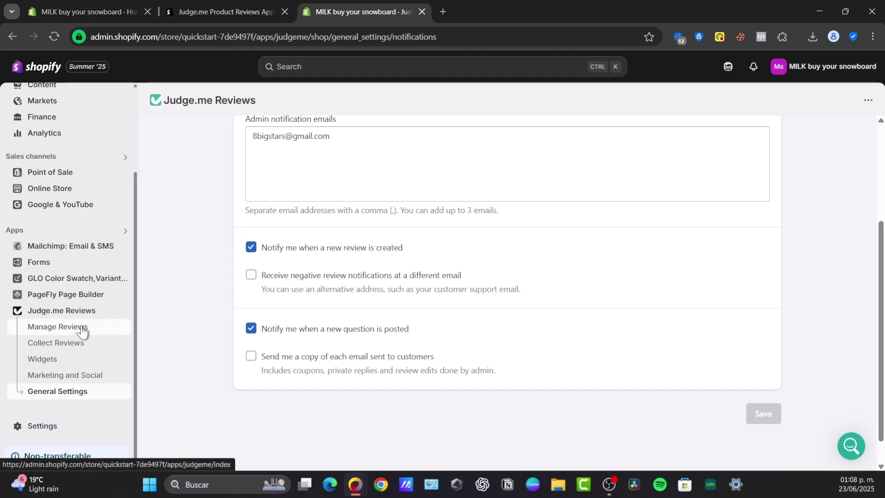
Browse the Questions & Answers and Moderation pages, then return to the Reviews Dashboard
left_click(57, 328)
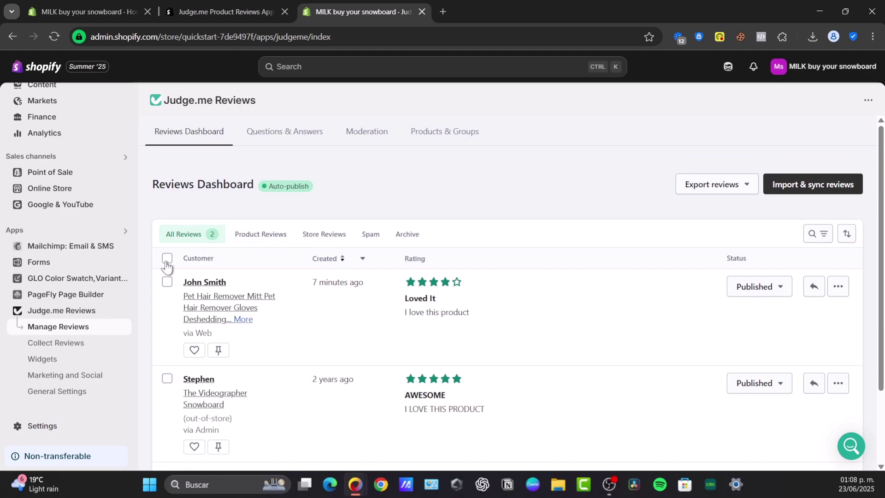
left_click(295, 143)
left_click(373, 135)
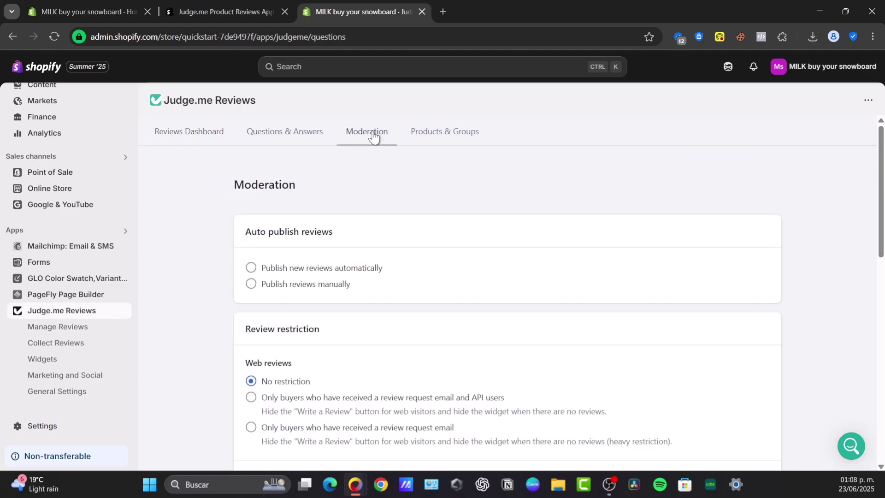
left_click(71, 326)
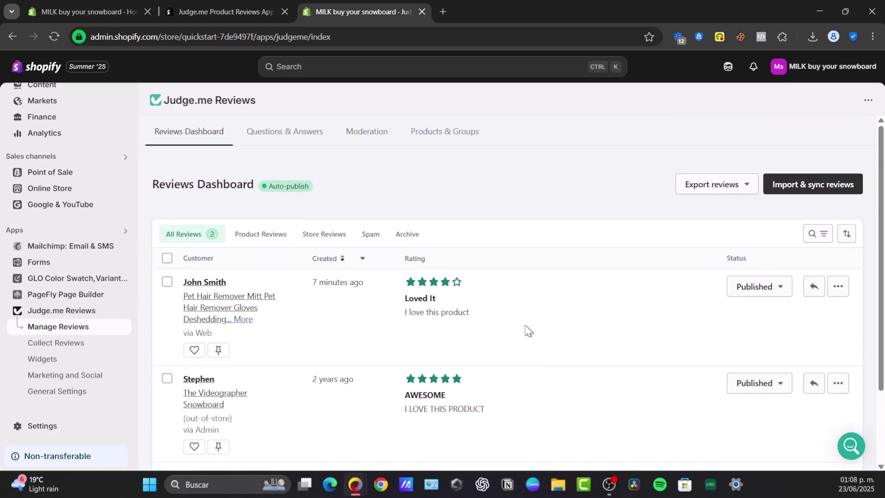
Go to Collect Reviews and choose Schedule requests from the More actions menu
left_click(74, 343)
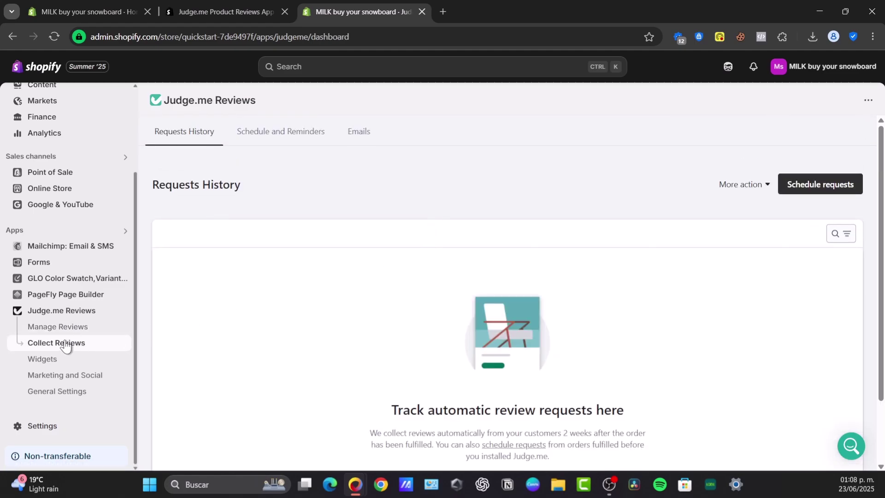
scroll(467, 302, "down", 2)
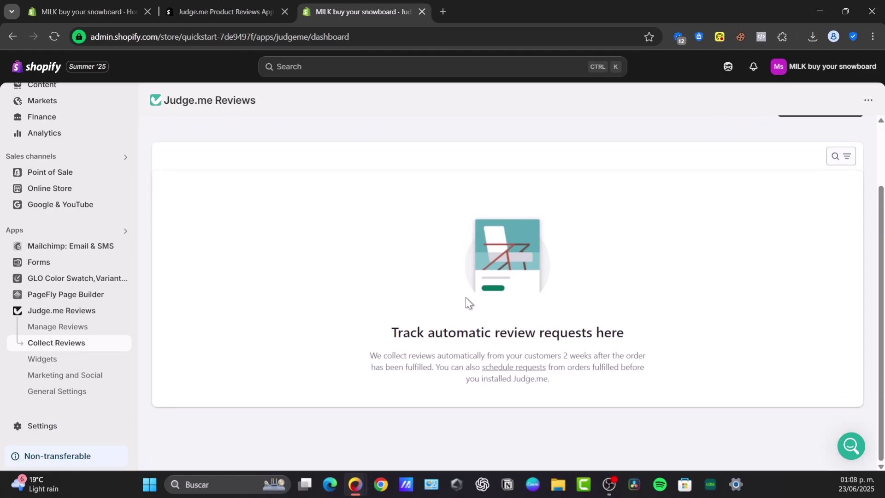
scroll(467, 302, "up", 2)
scroll(479, 364, "down", 2)
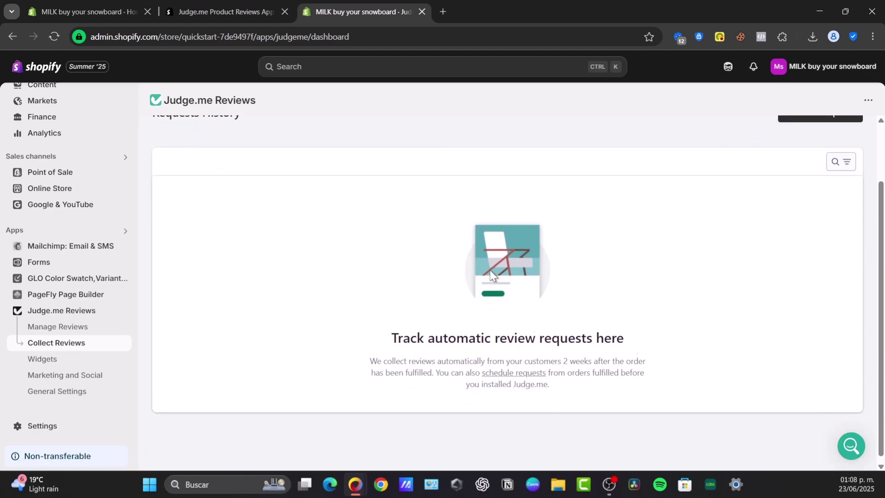
scroll(491, 275, "up", 2)
left_click(765, 189)
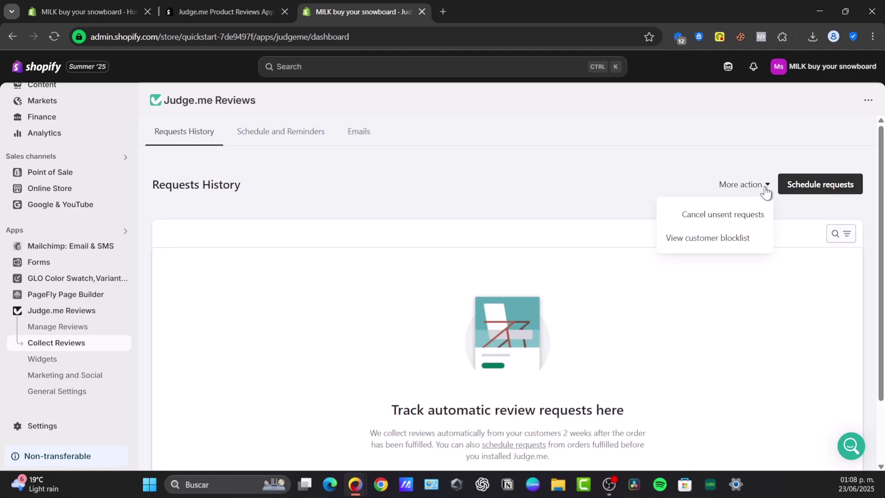
left_click(815, 185)
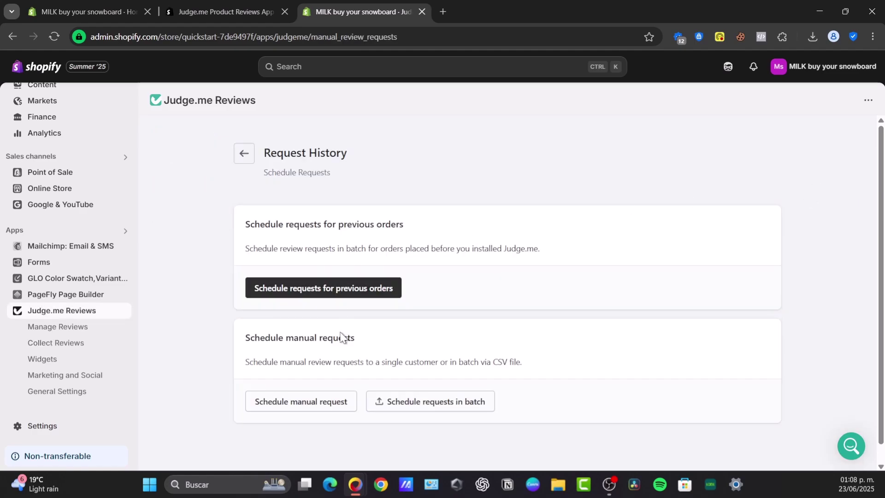
Open the manual request form and enter the reviewer's name and e-mail address
left_click(304, 409)
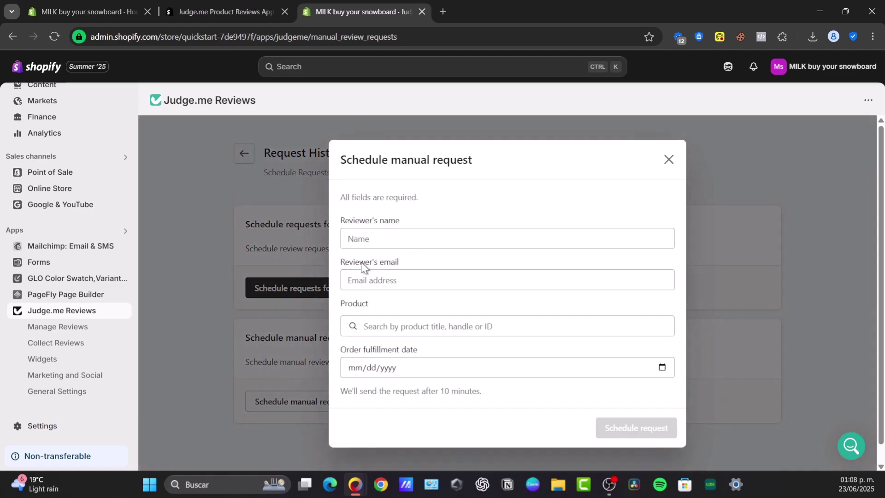
left_click(399, 246)
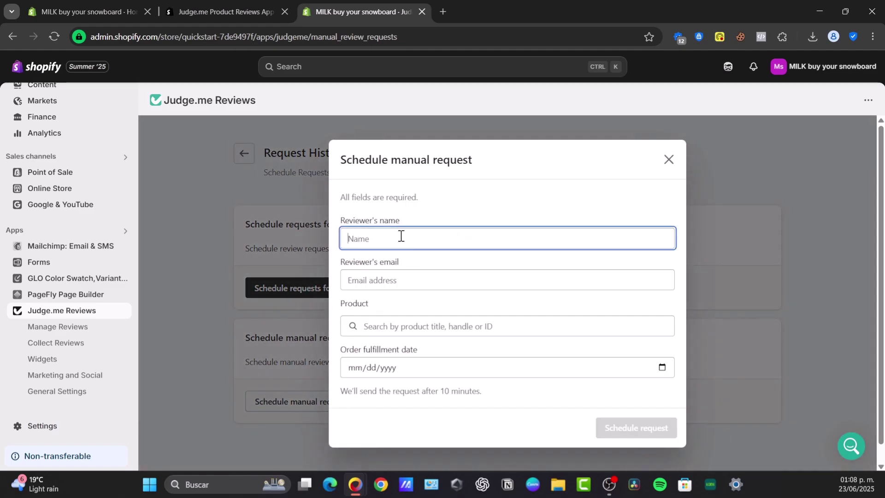
left_click(417, 278)
left_click(433, 328)
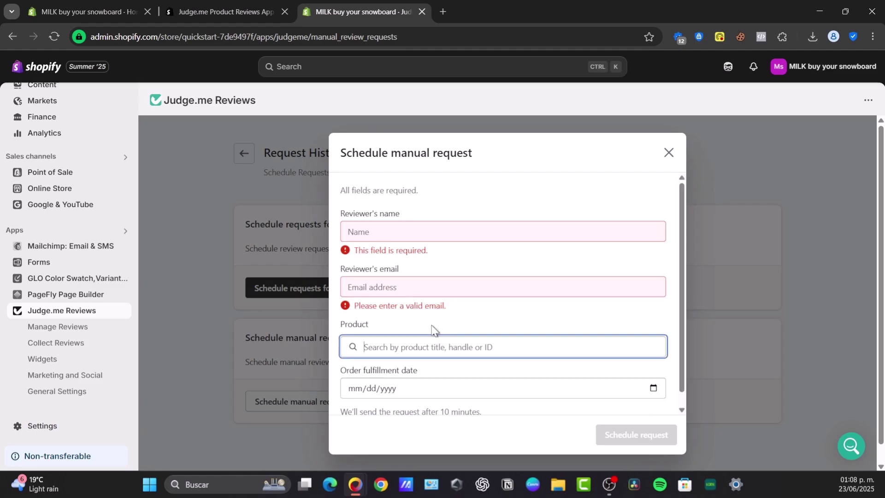
left_click(439, 368)
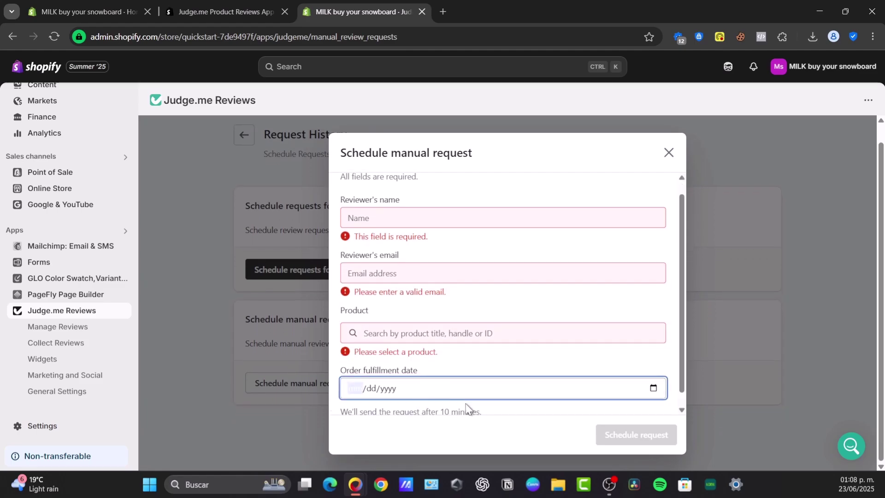
scroll(461, 406, "down", 1)
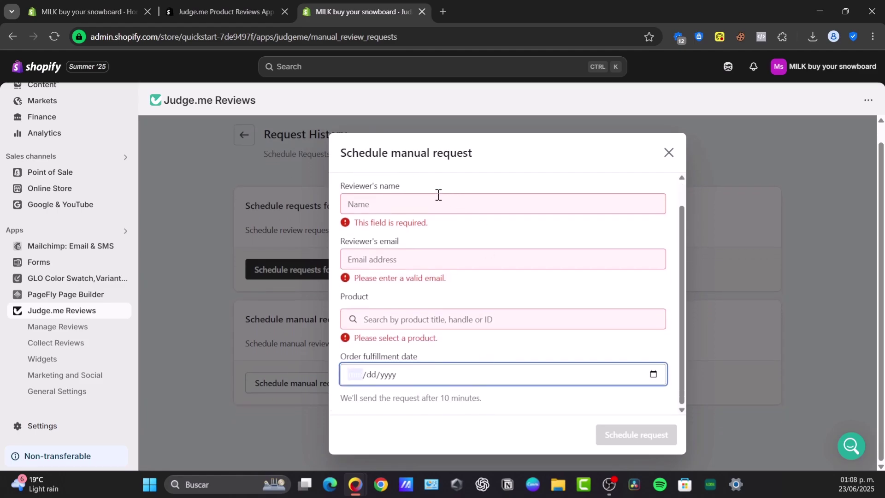
left_click(409, 202)
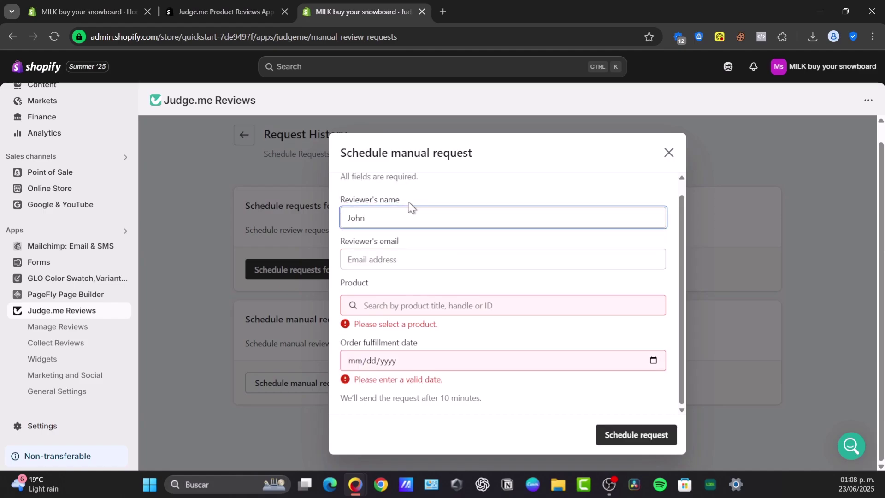
key("Tab")
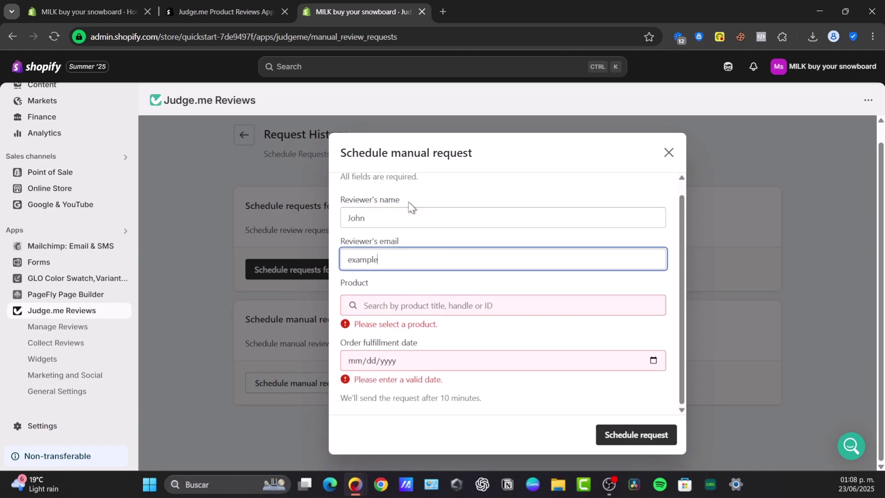
key("Tab")
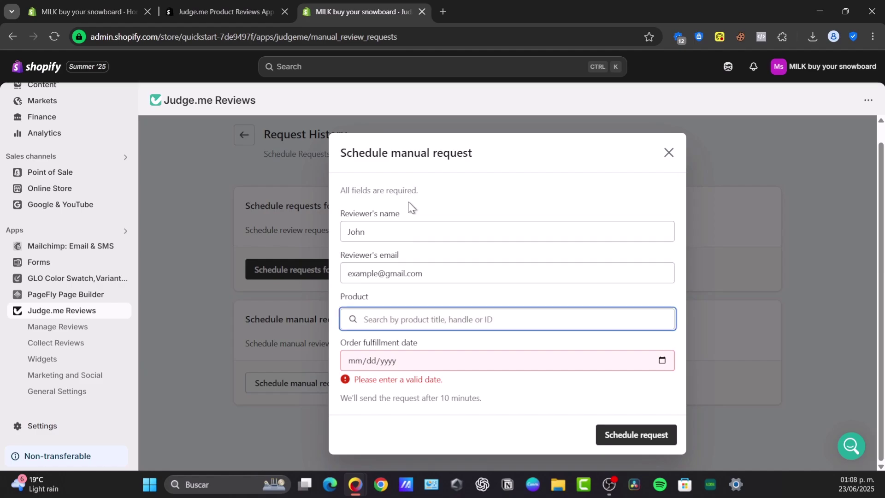
Pick the Pet Hair Remover Mitt Gloves, set fulfillment date 06/16/2025, and schedule the request
type("d")
key("ctrl+a")
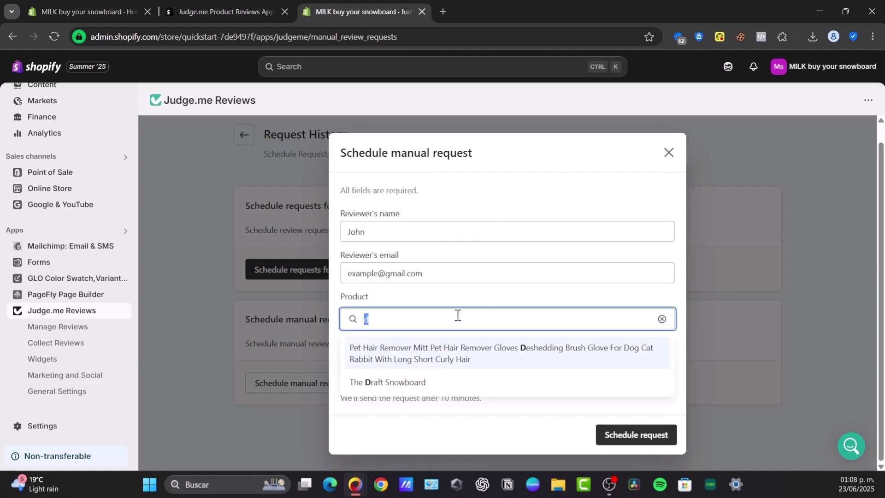
type("p")
left_click(450, 159)
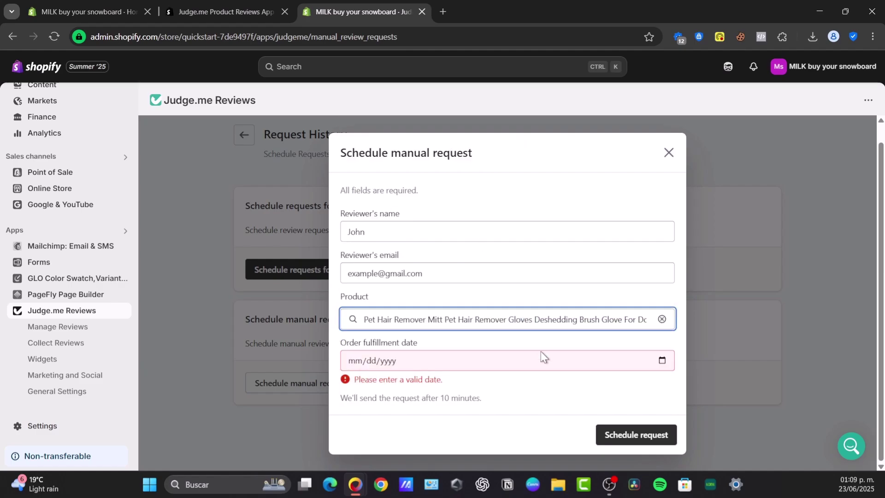
left_click(460, 365)
left_click(662, 368)
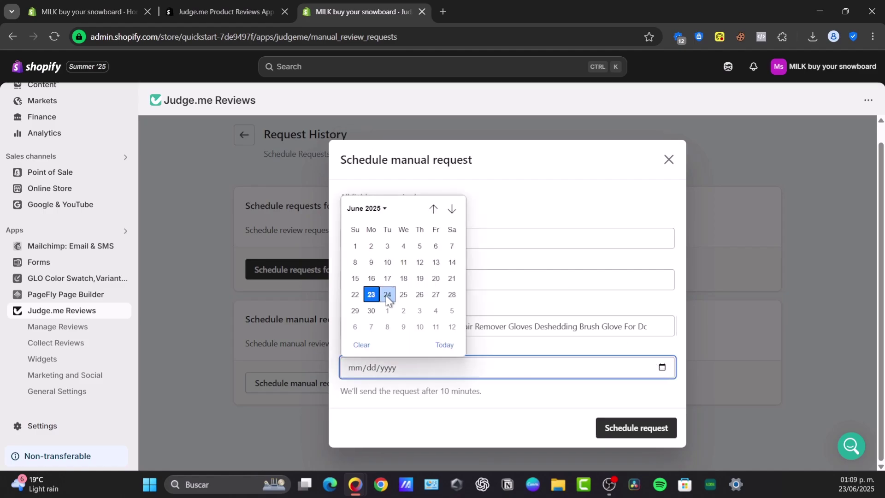
left_click(371, 278)
left_click(654, 430)
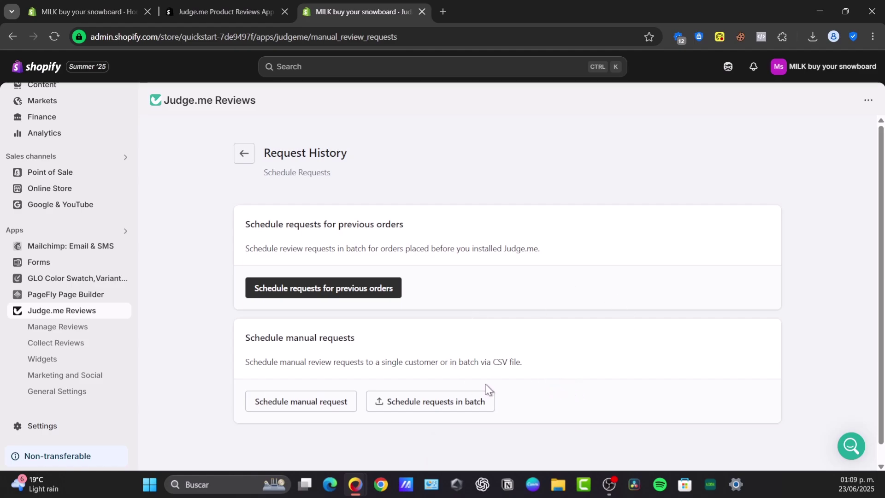
Highlight the CSV batch-upload note, then go back and view the Schedule and Reminders settings
left_click_drag(492, 362, 535, 352)
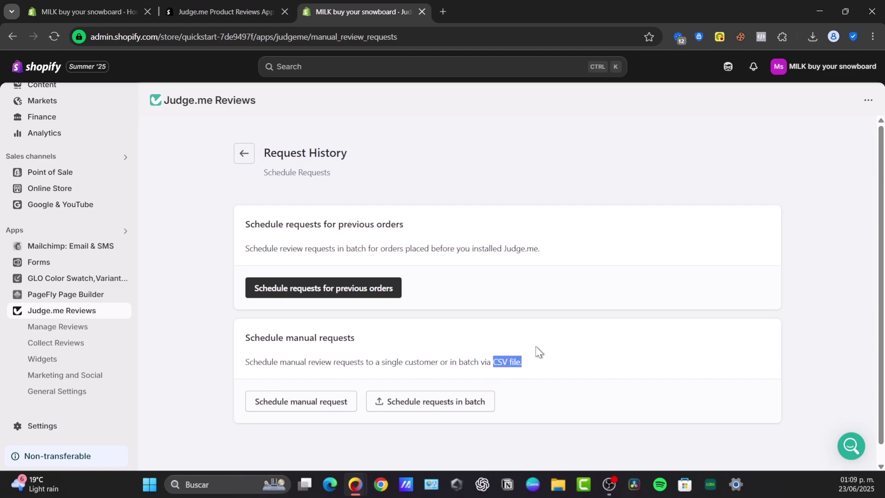
left_click(243, 153)
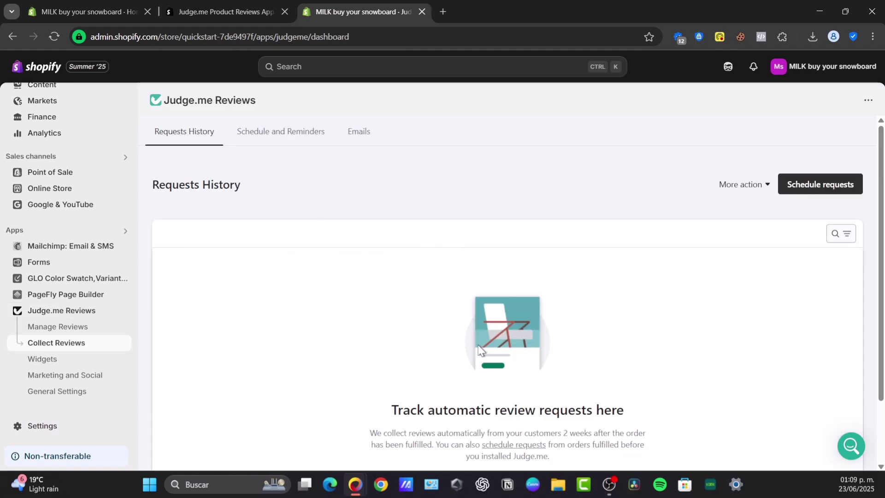
left_click(295, 136)
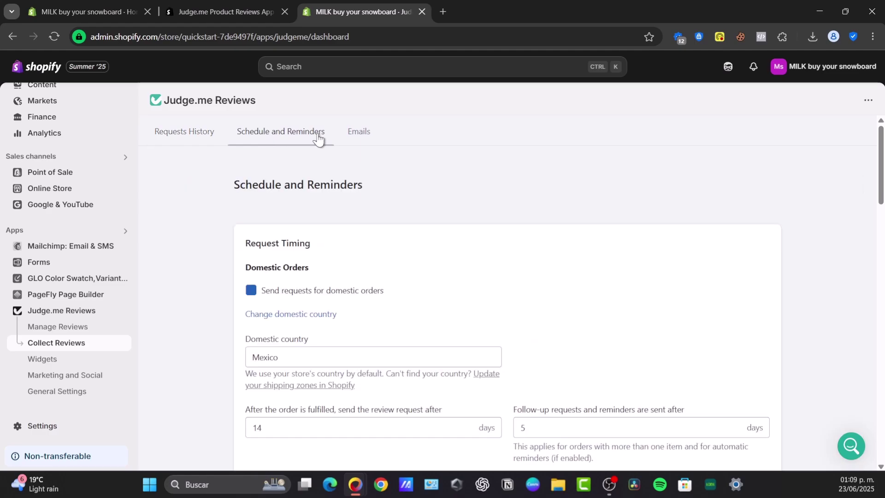
Look through the Judge.me review request email settings on the Emails tab
left_click(354, 135)
scroll(487, 285, "down", 1)
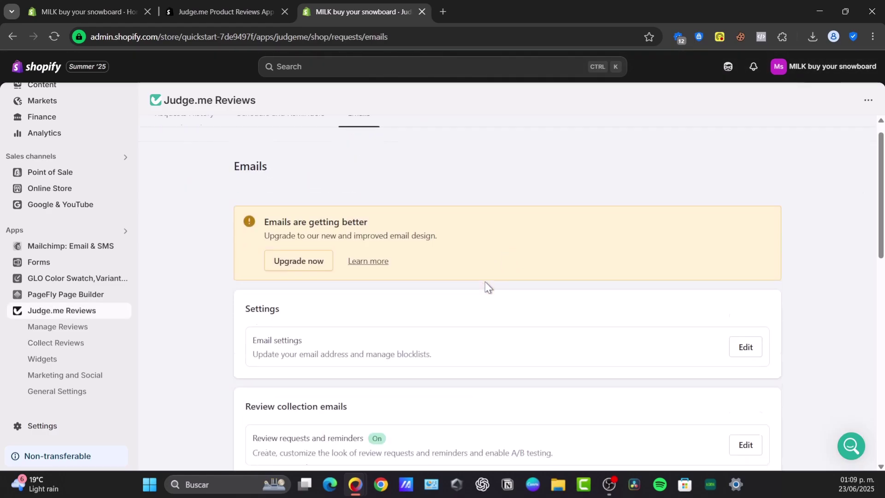
scroll(485, 283, "down", 3)
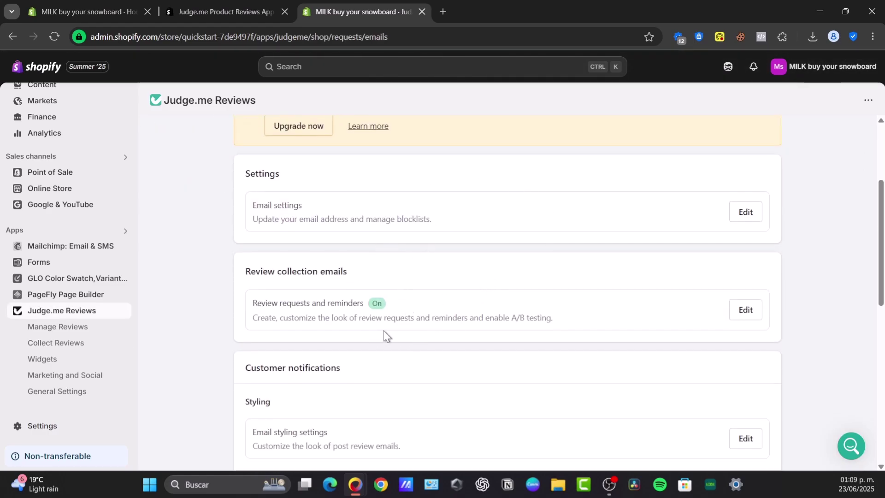
scroll(385, 335, "down", 3)
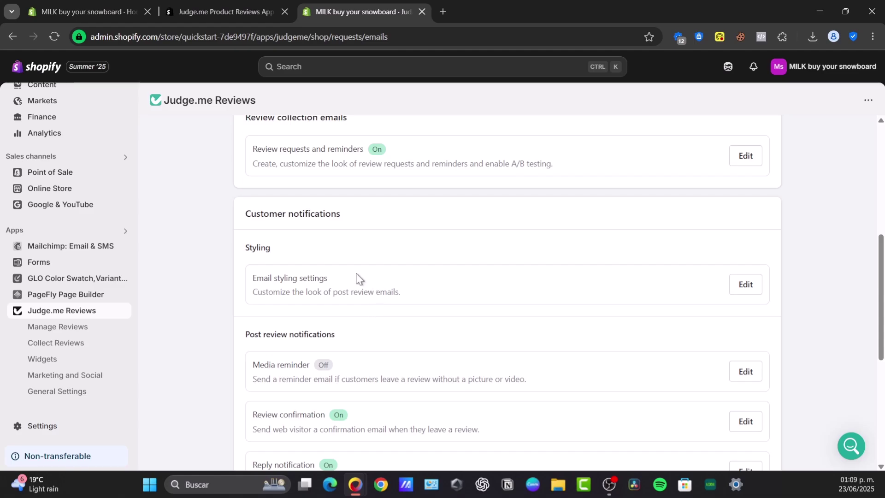
scroll(264, 230, "up", 7)
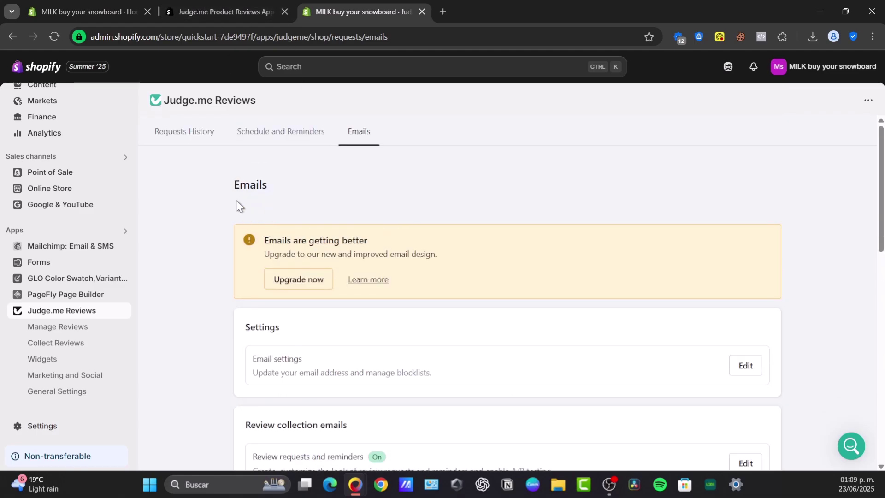
scroll(77, 220, "up", 2)
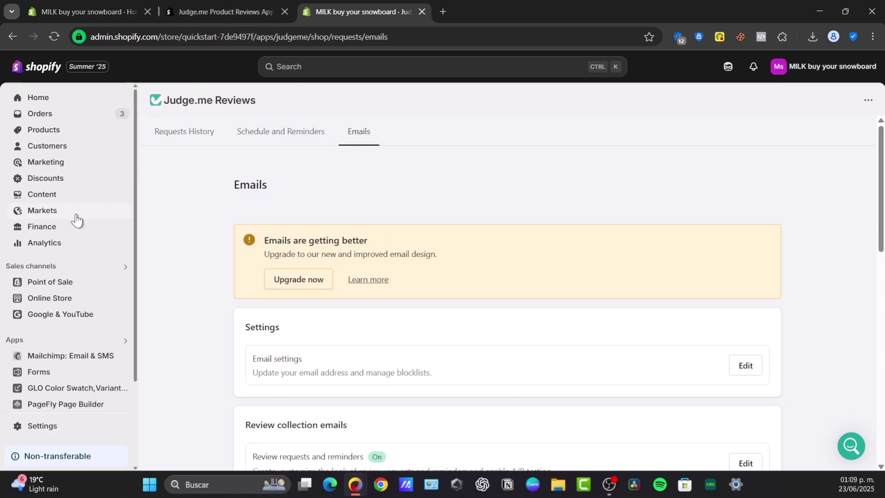
Open the storefront's Pet Hair Remover Mitt Gloves product page and find its Customer Reviews section
left_click(55, 304)
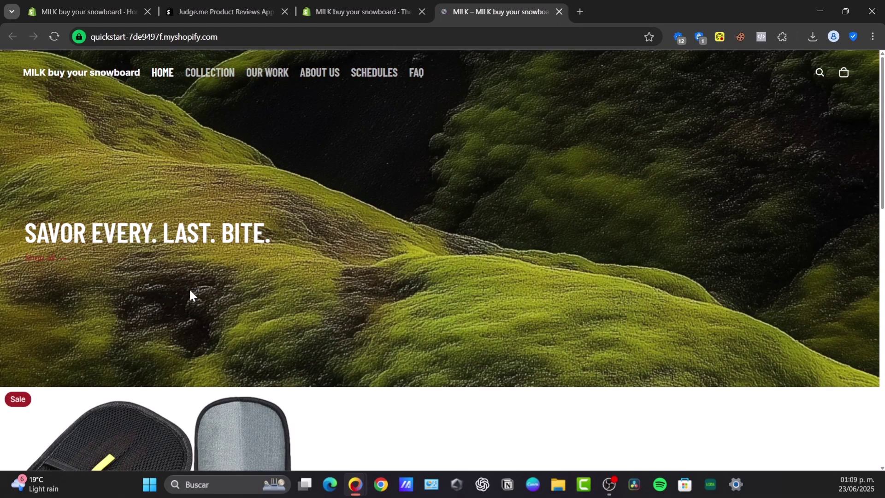
scroll(189, 292, "down", 3)
left_click(178, 301)
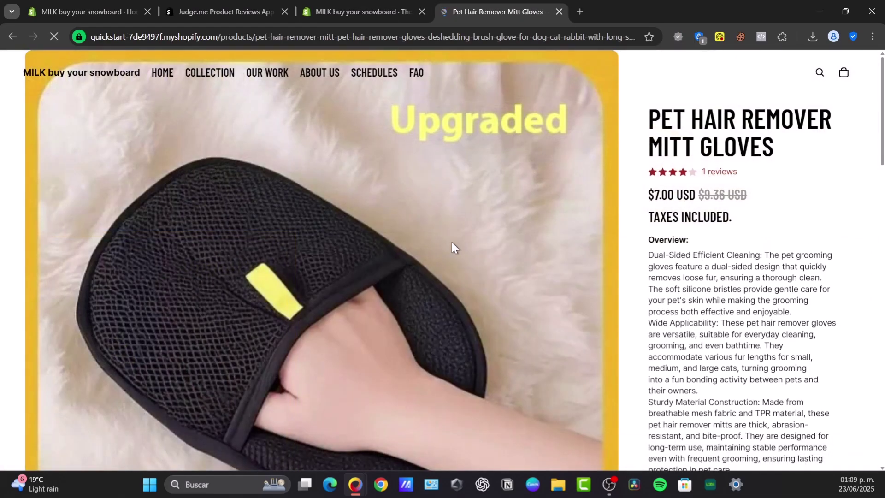
scroll(715, 249, "down", 10)
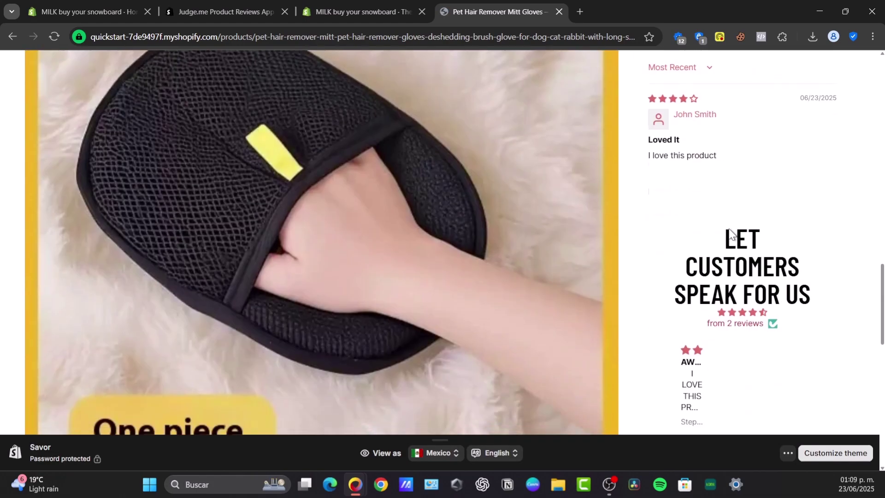
scroll(729, 235, "down", 2)
scroll(816, 170, "up", 10)
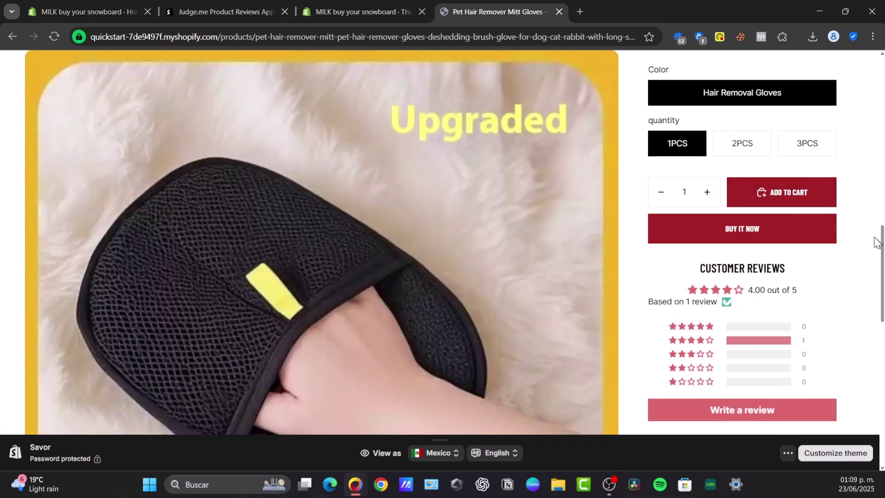
scroll(867, 249, "down", 2)
Open the Write a review form above the 4-star Loved It review and select its title and content fields
left_click(740, 342)
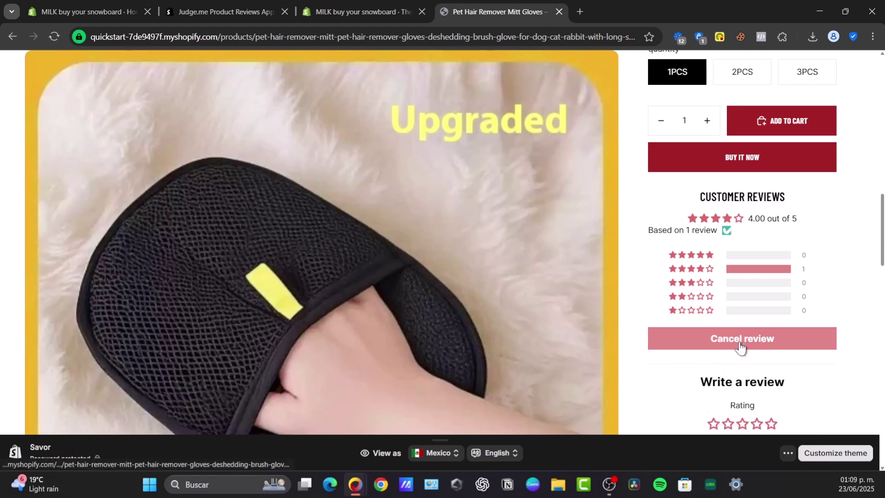
scroll(746, 277, "down", 10)
scroll(767, 138, "up", 5)
left_click(734, 195)
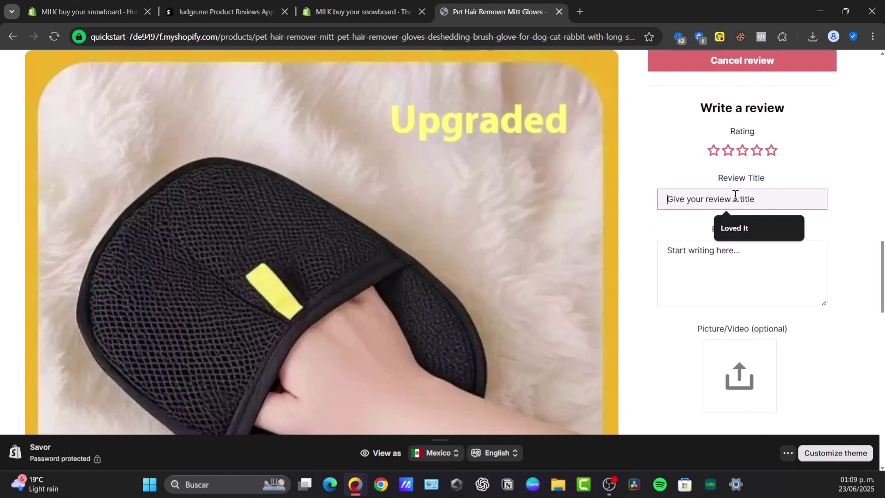
left_click(724, 270)
scroll(751, 281, "down", 3)
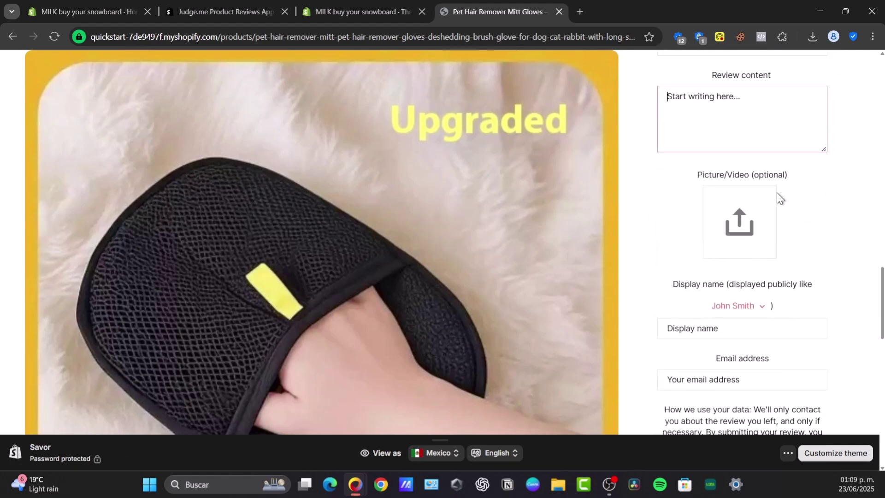
scroll(784, 199, "down", 3)
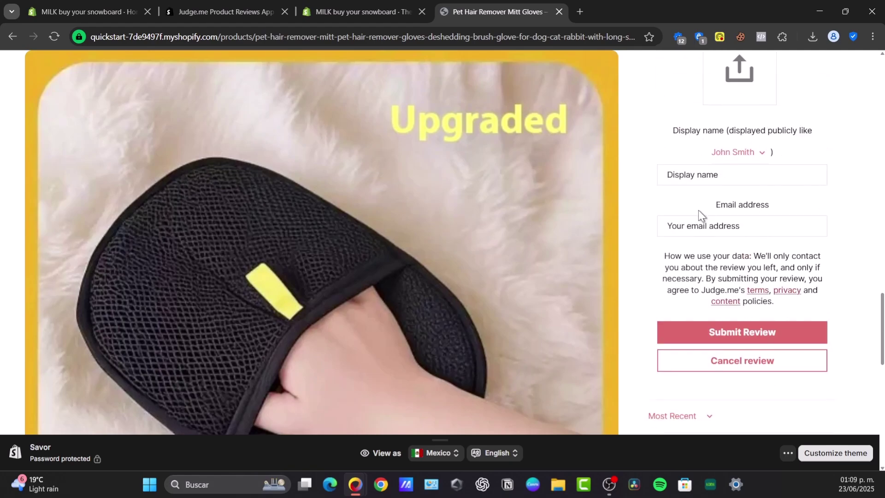
scroll(772, 211, "down", 3)
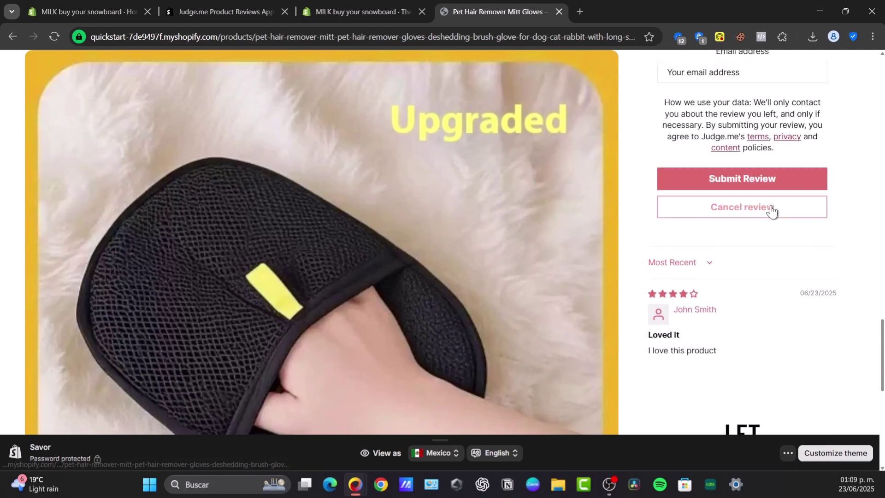
List the Judge.me reviews, including the 4-star Loved It review, and close the storefront product tab
left_click(337, 15)
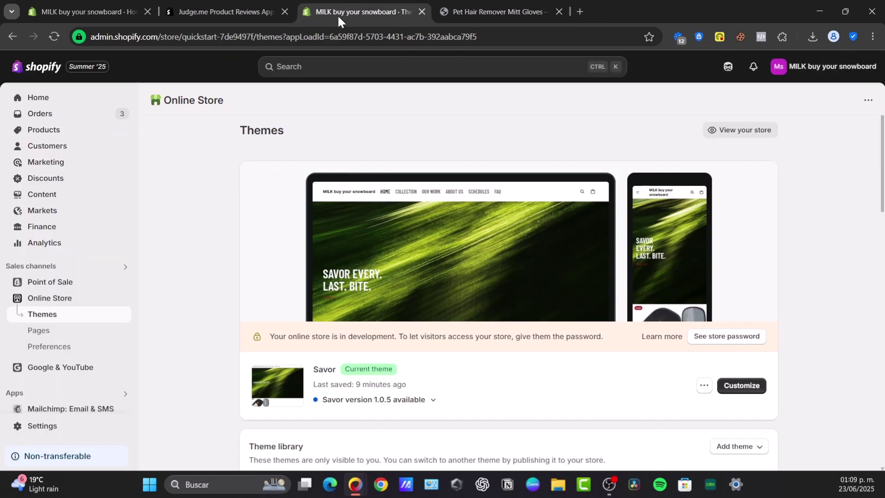
scroll(67, 382, "down", 3)
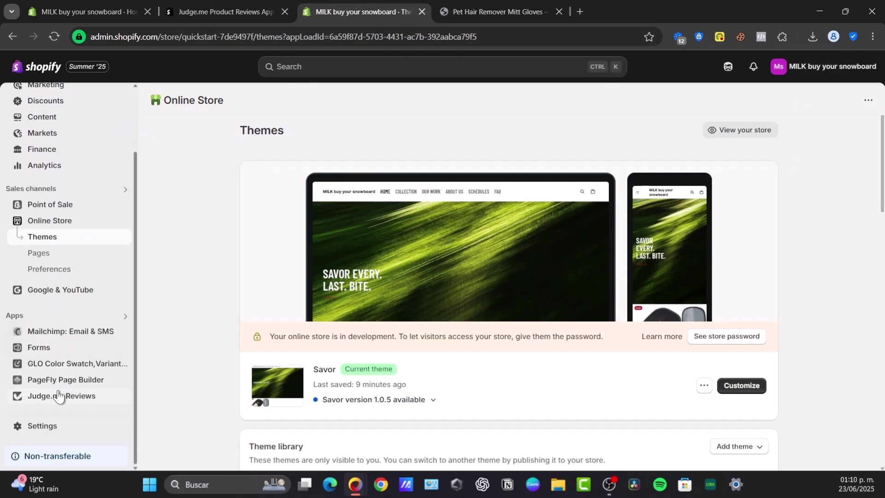
left_click(59, 395)
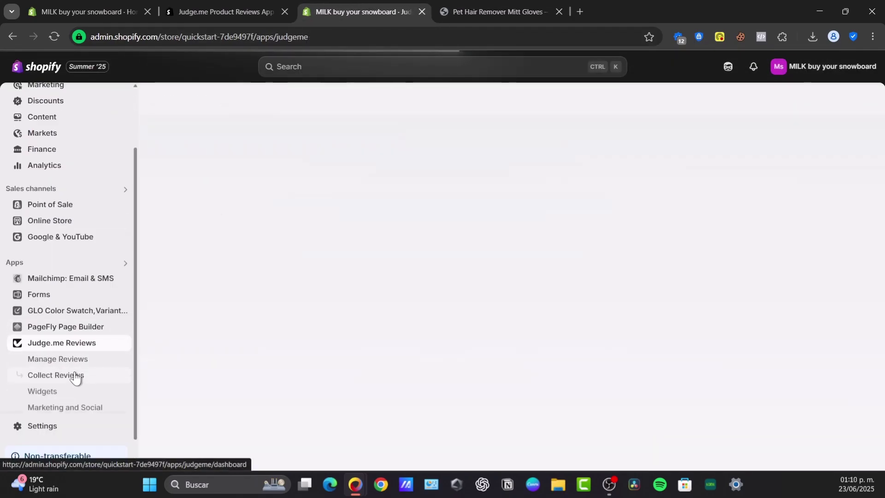
left_click(60, 359)
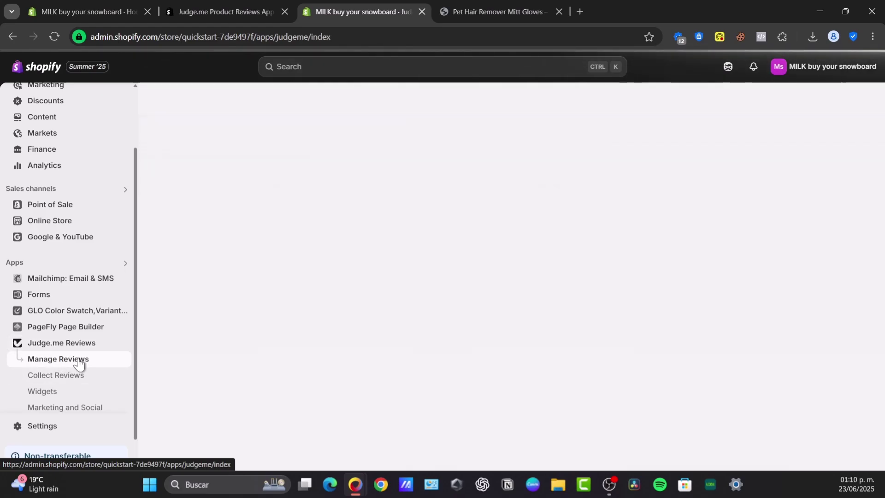
left_click(558, 12)
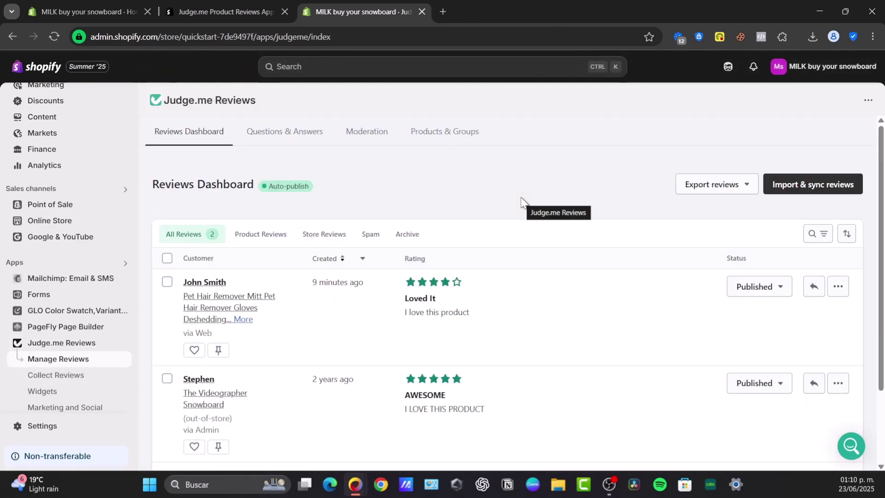